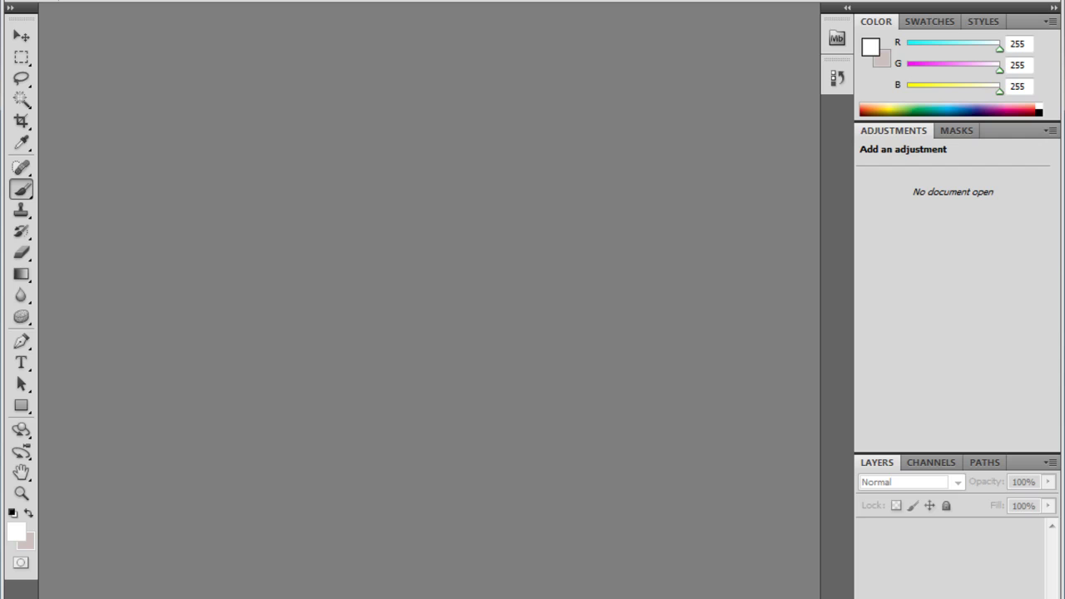
Open the leaf.jpg image from the desktop
key(alt+f)
key(Down)
key(Return)
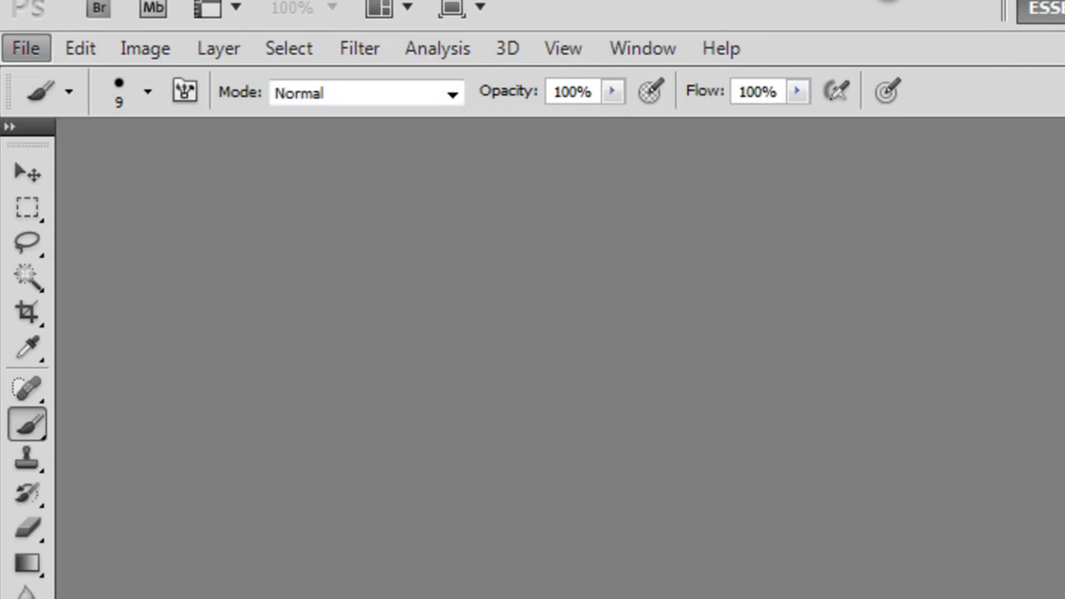
key(ctrl+o)
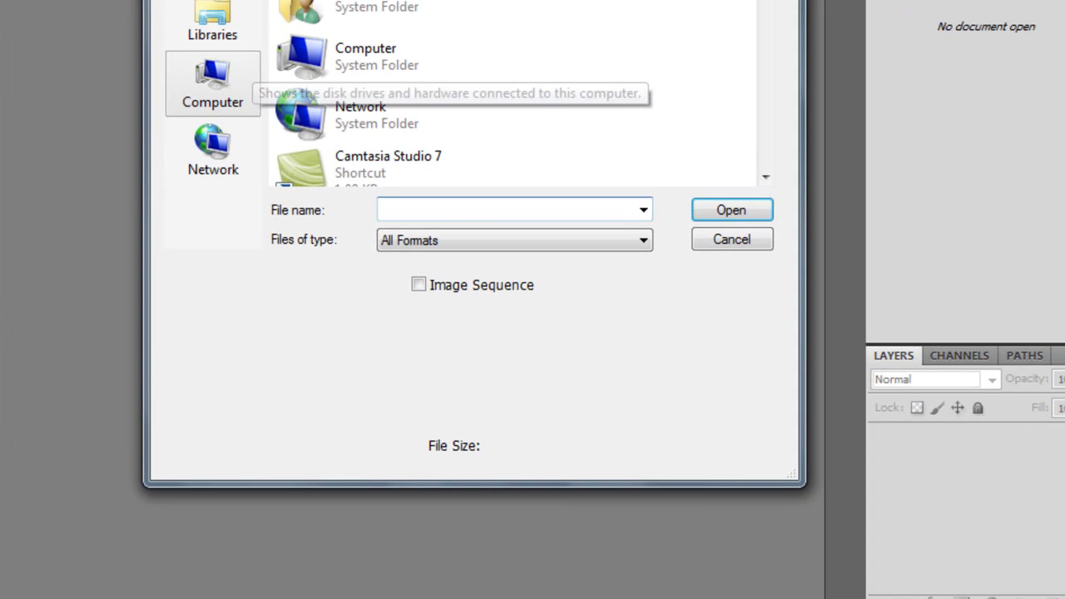
scroll(512, 92, down, 3)
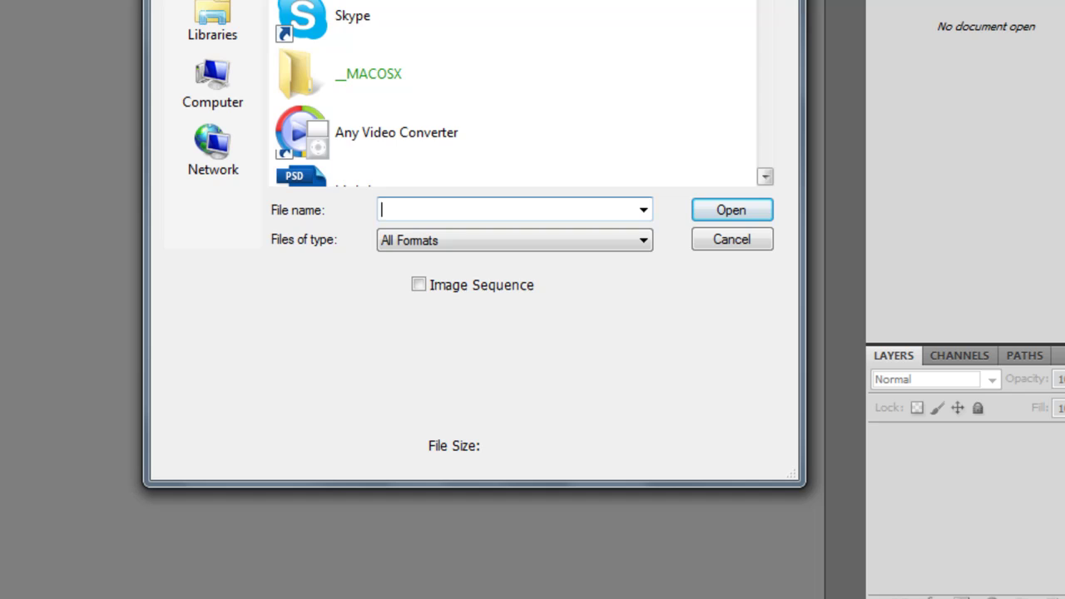
scroll(512, 91, down, 8)
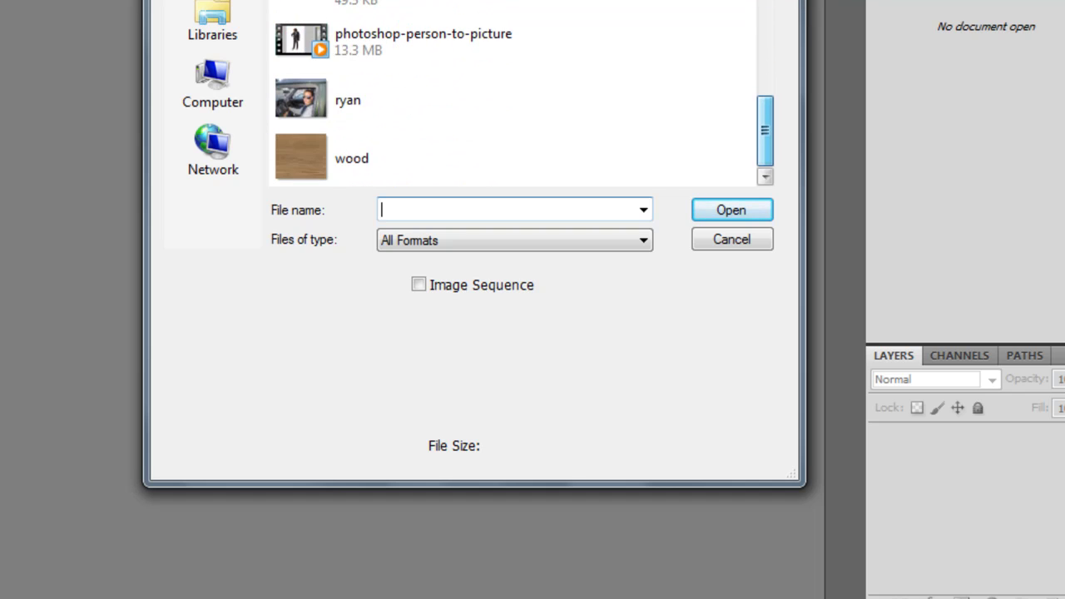
drag(766, 117, 766, 90)
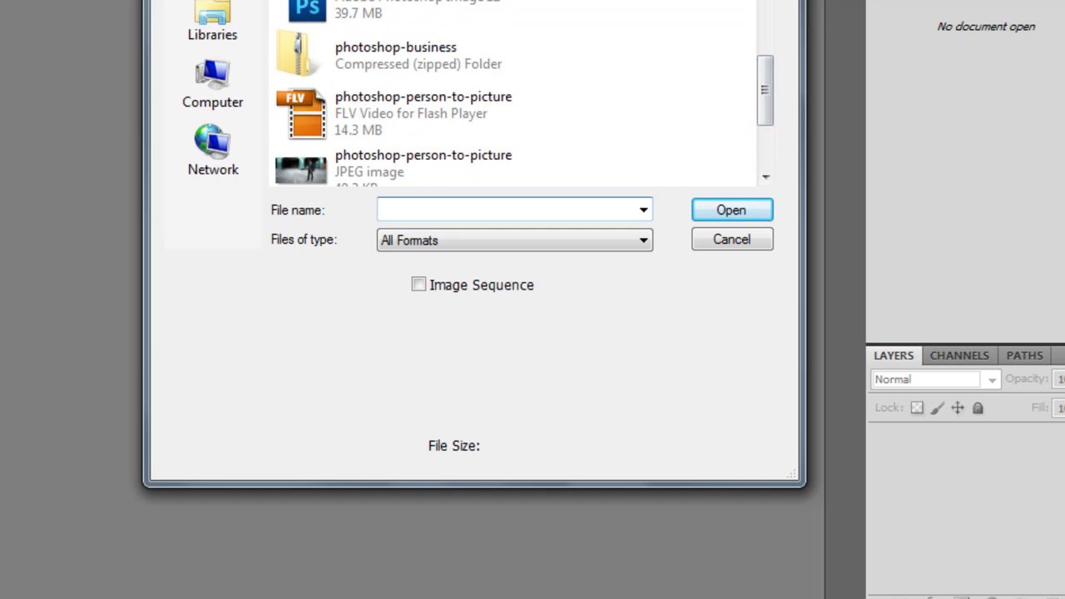
double_click(382, 4)
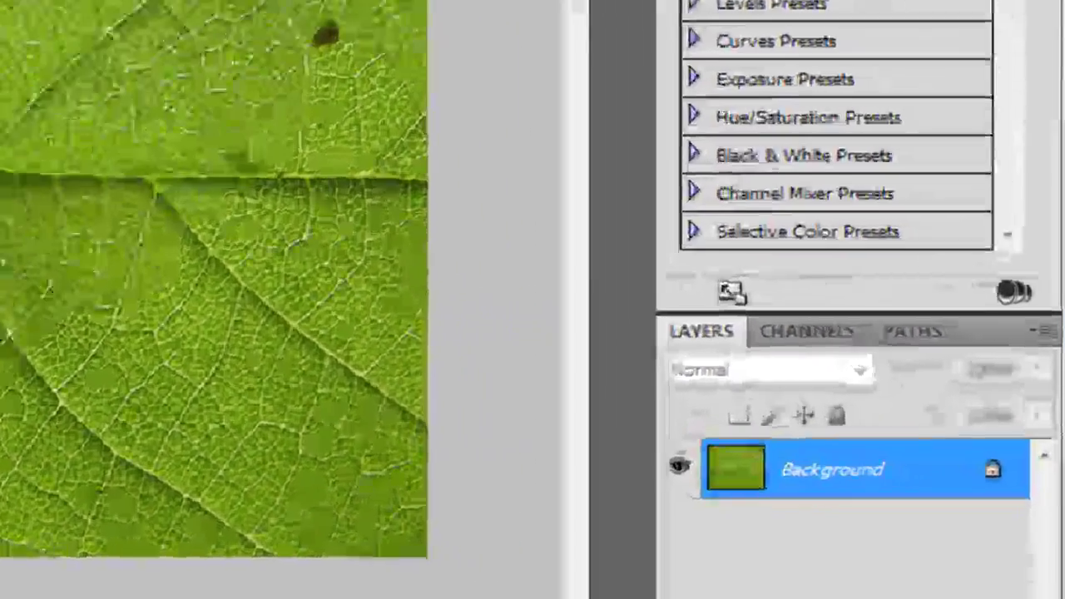
Duplicate the Background layer within leaf.jpg and name the copy "leaf"
right_click(923, 533)
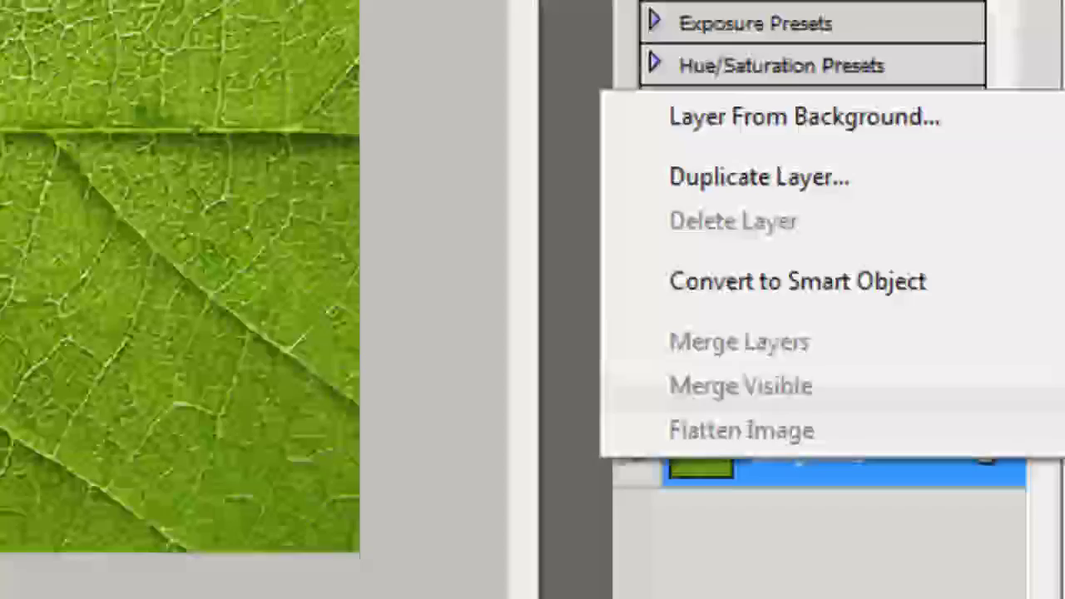
click(759, 176)
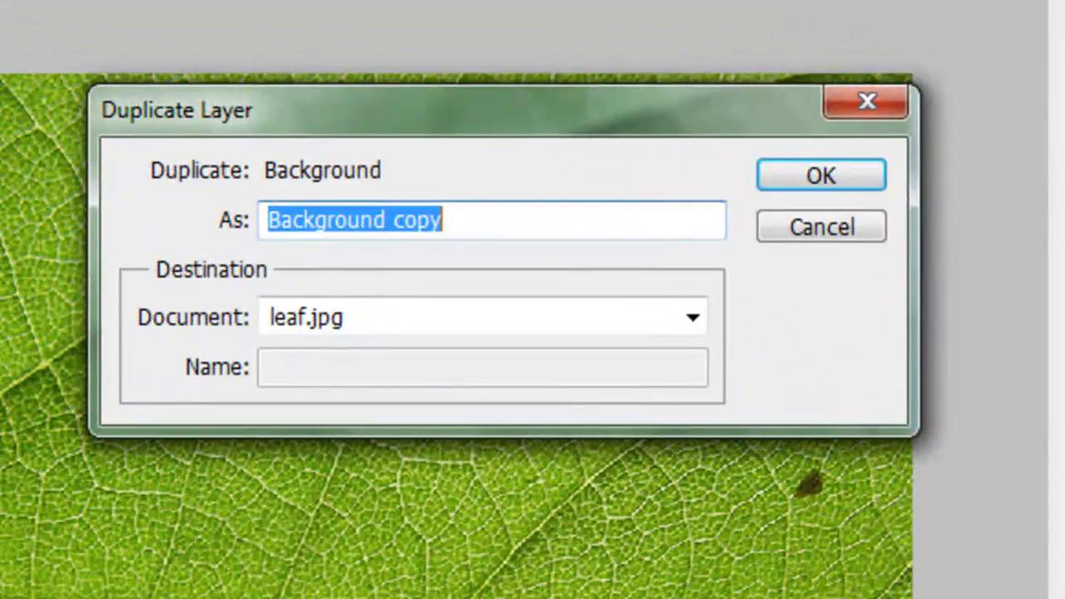
text(leaf)
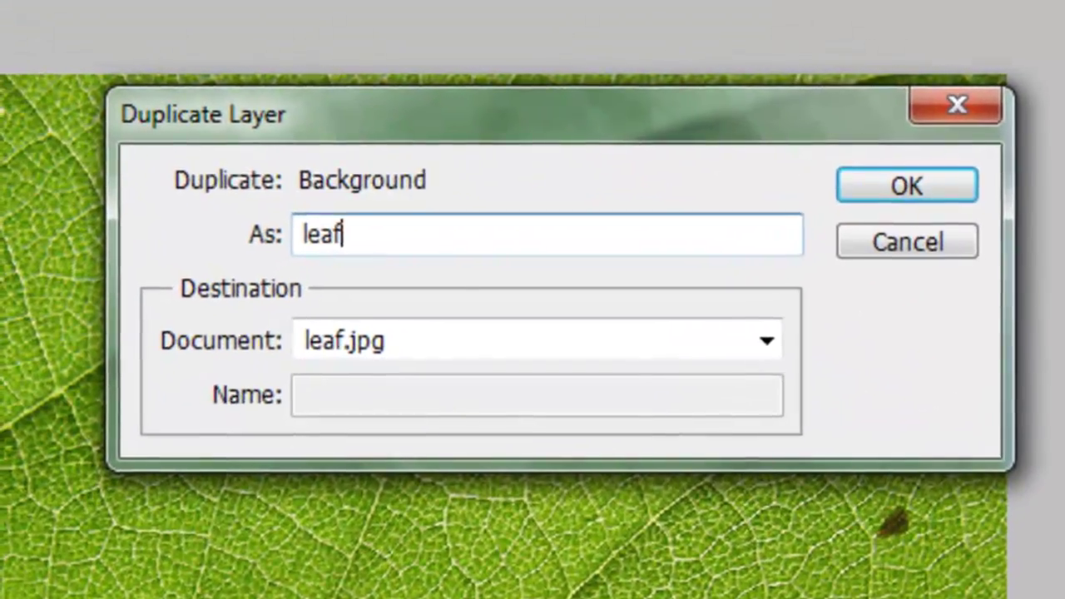
key(Return)
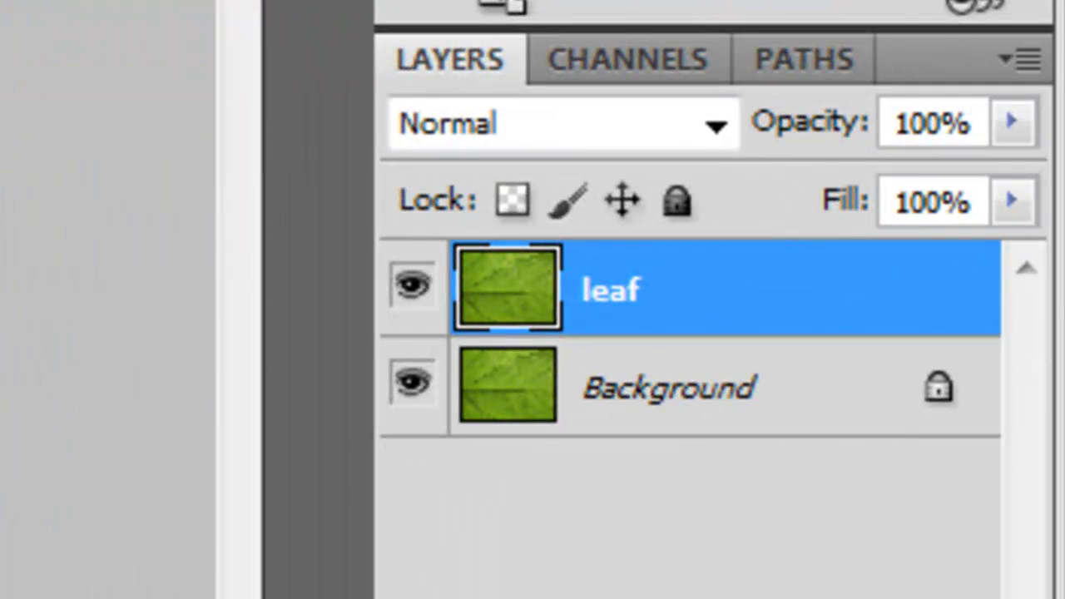
Hide the Background layer and rotate the leaf layer by 180 degrees
click(413, 383)
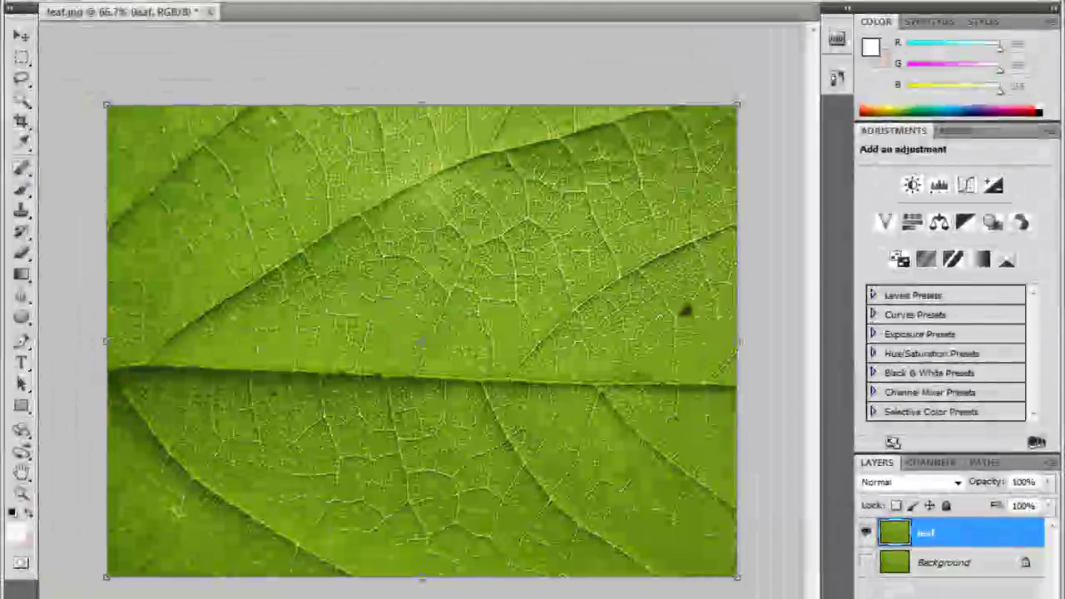
drag(749, 95, 95, 586)
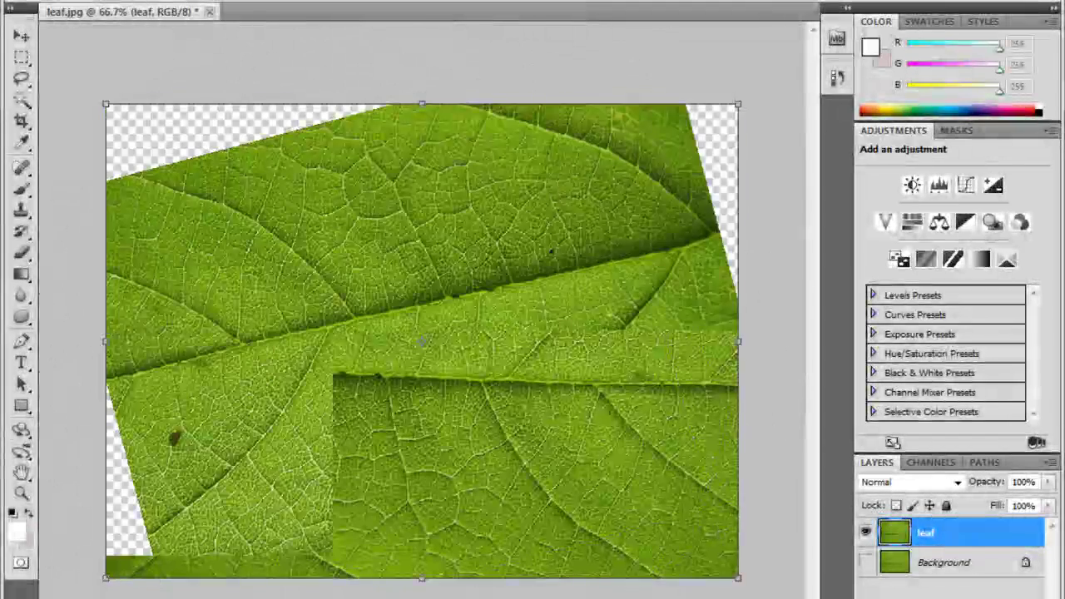
key(Return)
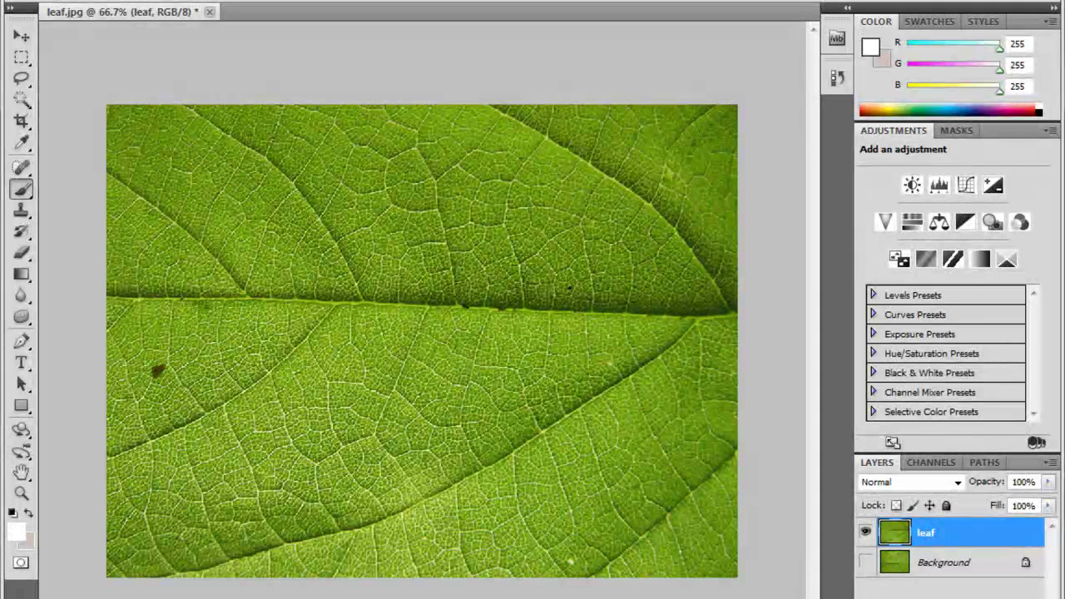
Warp the leaf layer, pulling both left corners toward the middle of the left edge to form a pointed stem end
key(ctrl+t)
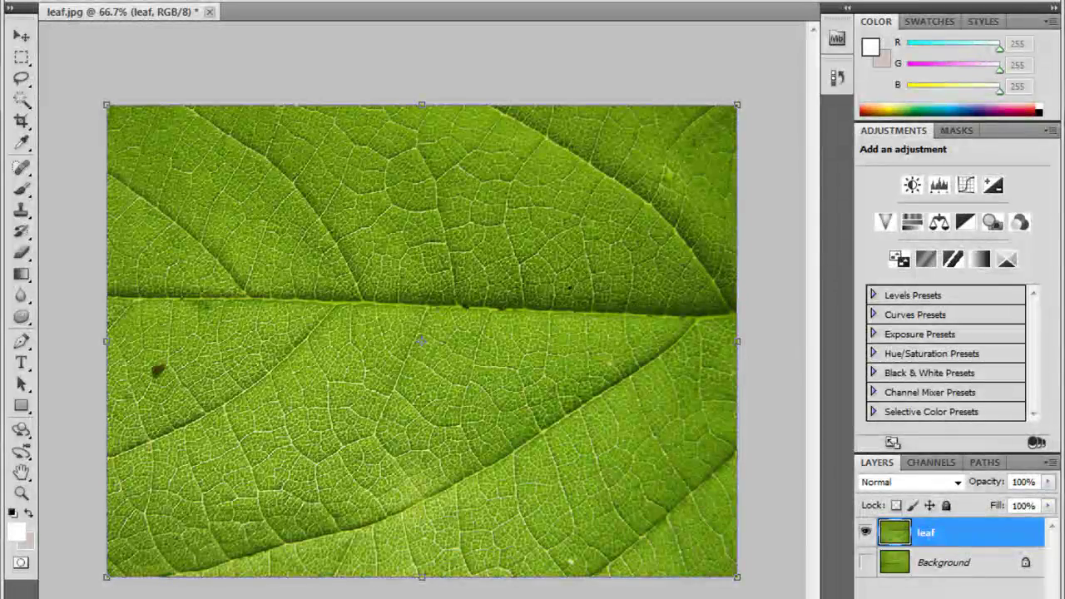
drag(106, 106, 109, 316)
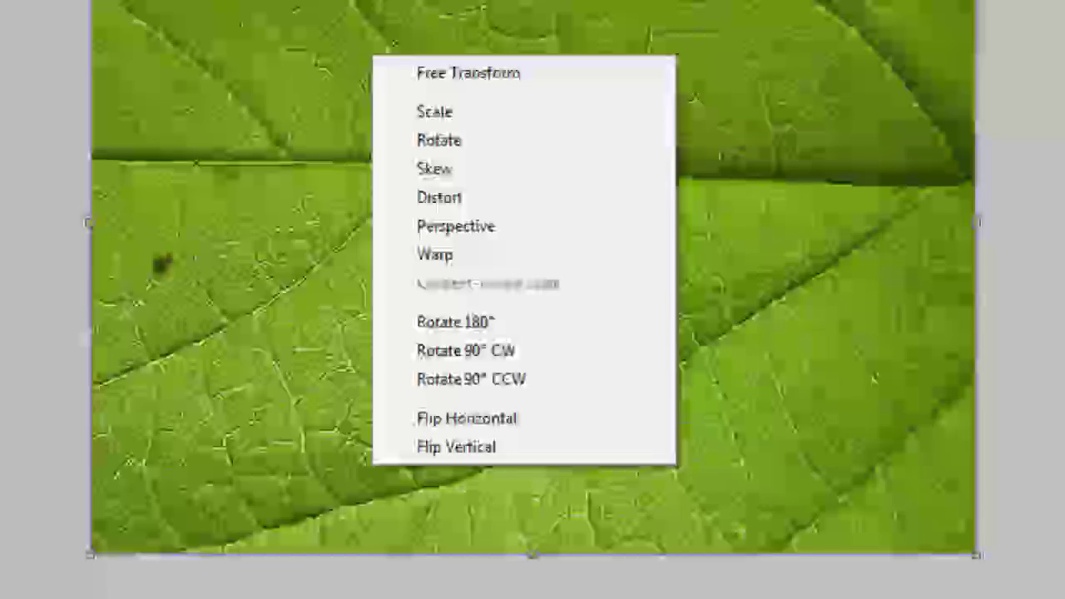
click(433, 255)
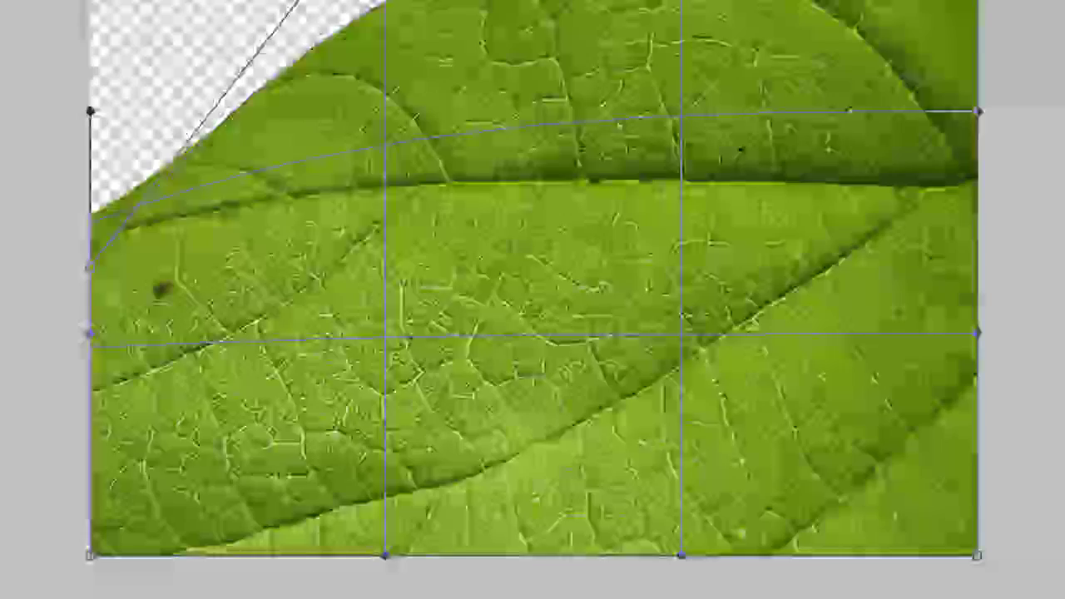
drag(90, 555, 91, 199)
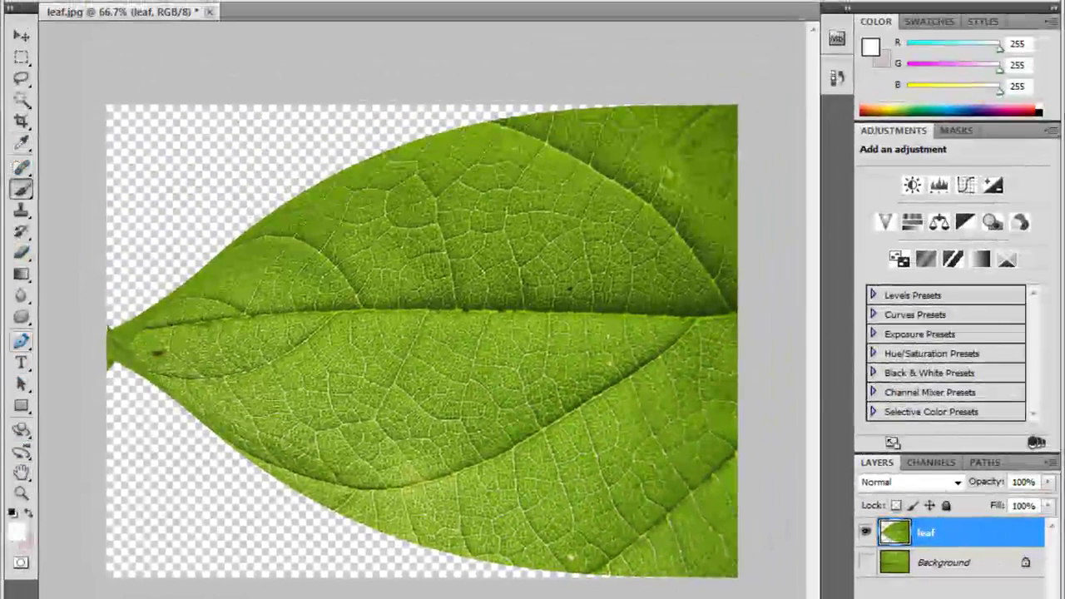
Erase the stray pieces sticking out above and below the leaf's stem tip with a smaller eraser
click(21, 493)
drag(138, 255, 218, 398)
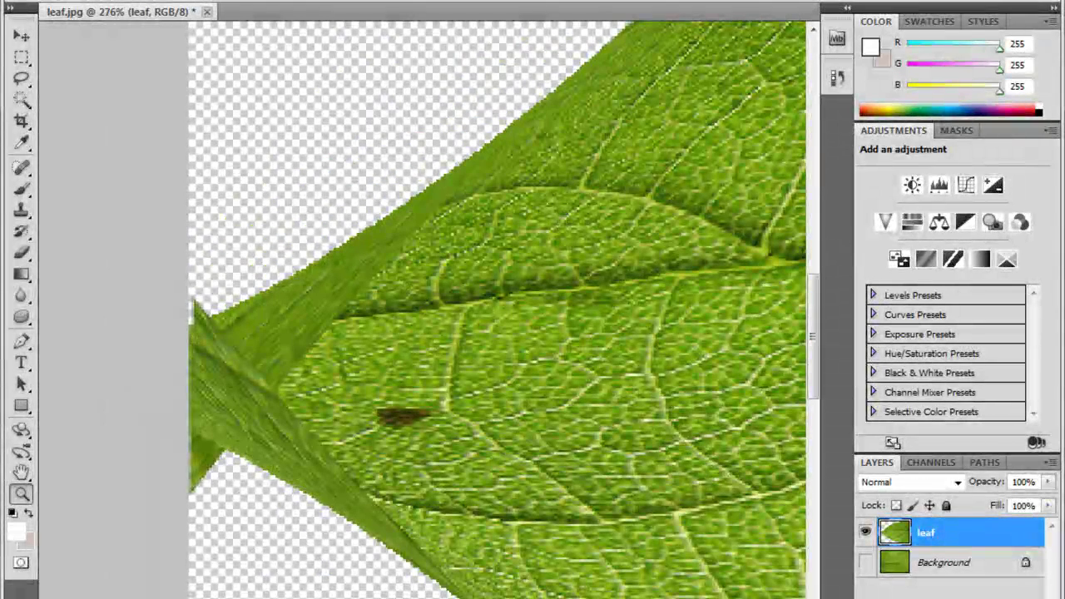
key(e)
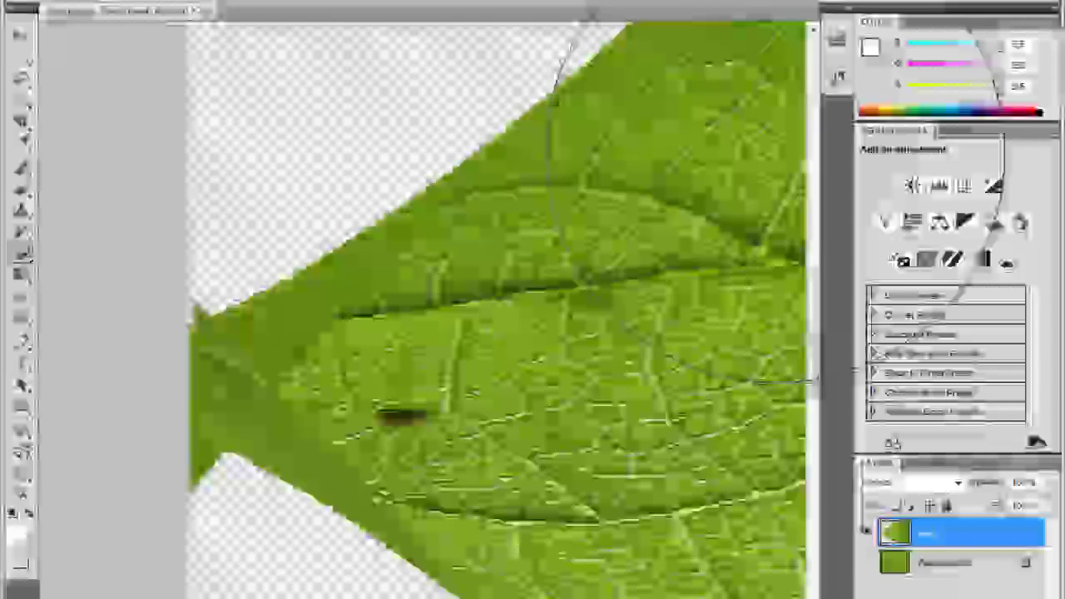
key(bracketleft)
key(bracketleft)
key(bracketleft)
key(bracketleft)
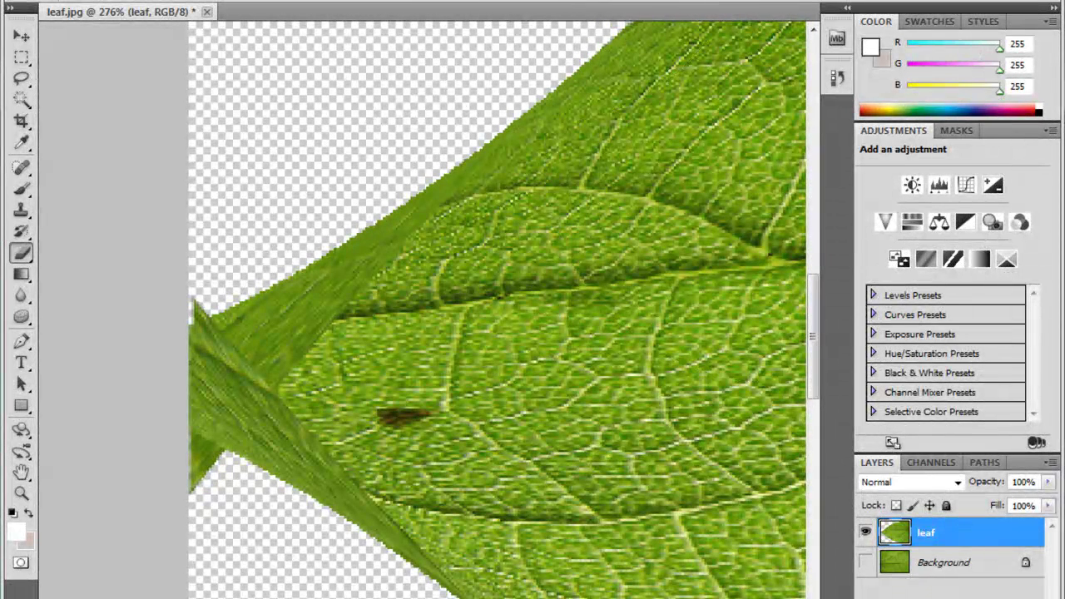
drag(190, 276, 200, 284)
mouse_move(209, 498)
mouse_down()
mouse_move(200, 490)
mouse_move(209, 478)
mouse_up()
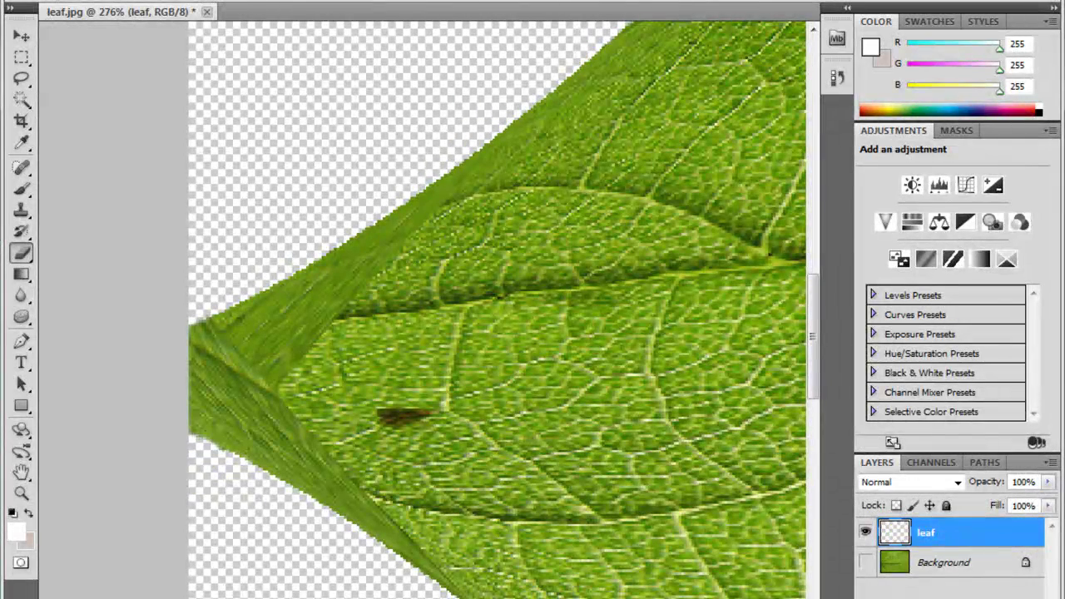
Select the left part of the canvas with a full-height rectangular marquee covering a little over half its width
key(ctrl+minus)
key(ctrl+minus)
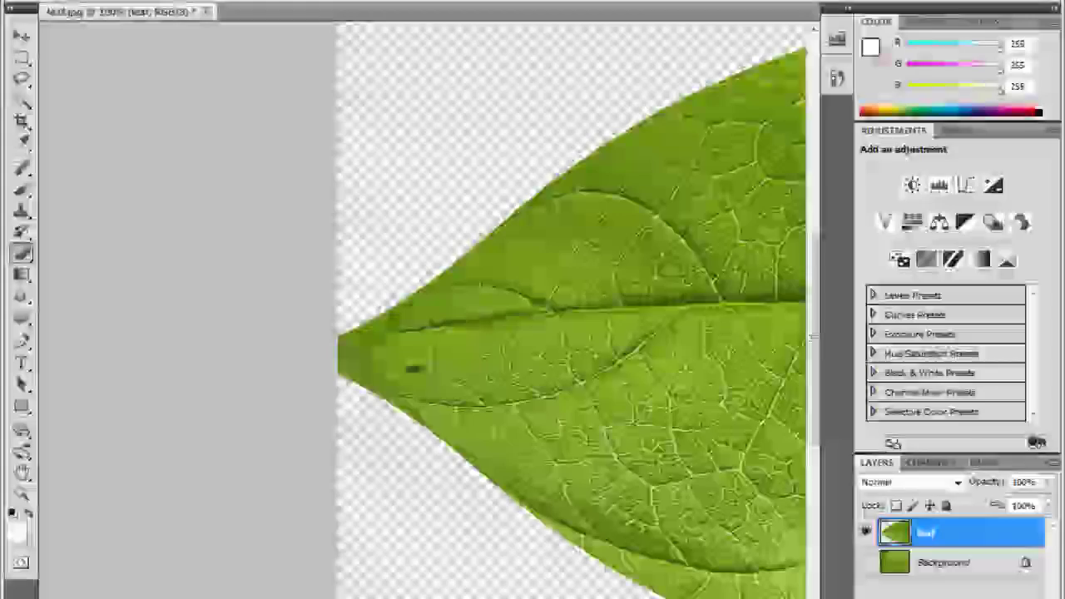
drag(554, 353, 63, 353)
key(ctrl+minus)
key(ctrl+minus)
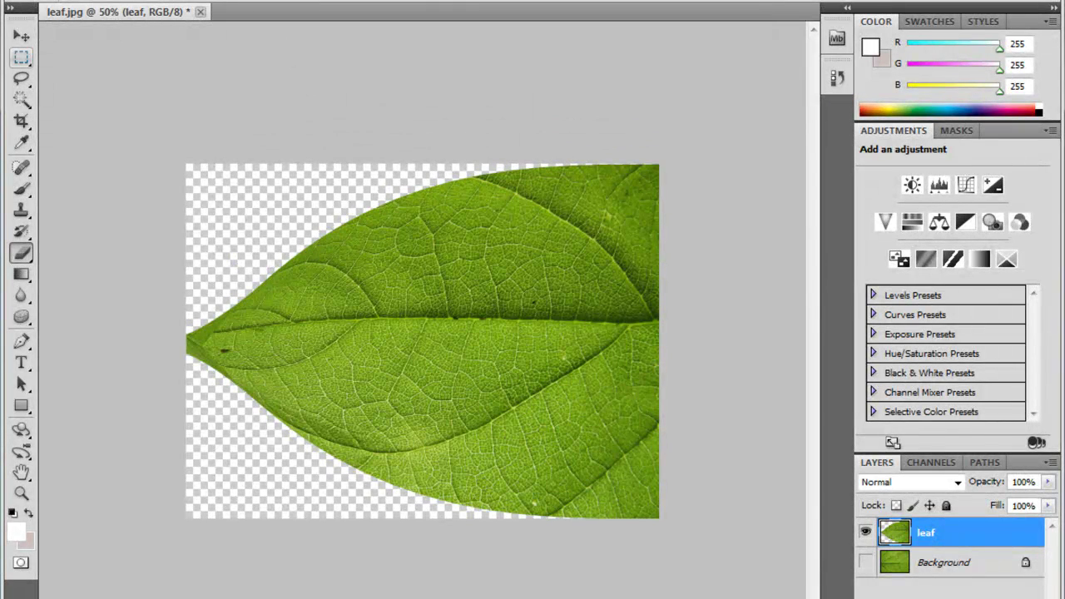
key(m)
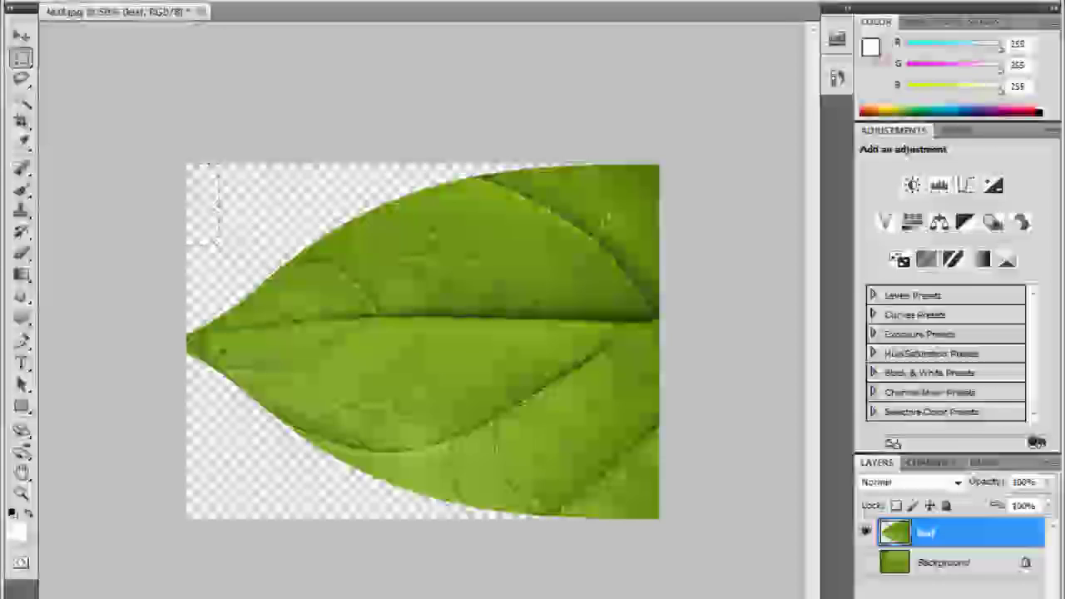
drag(186, 164, 462, 518)
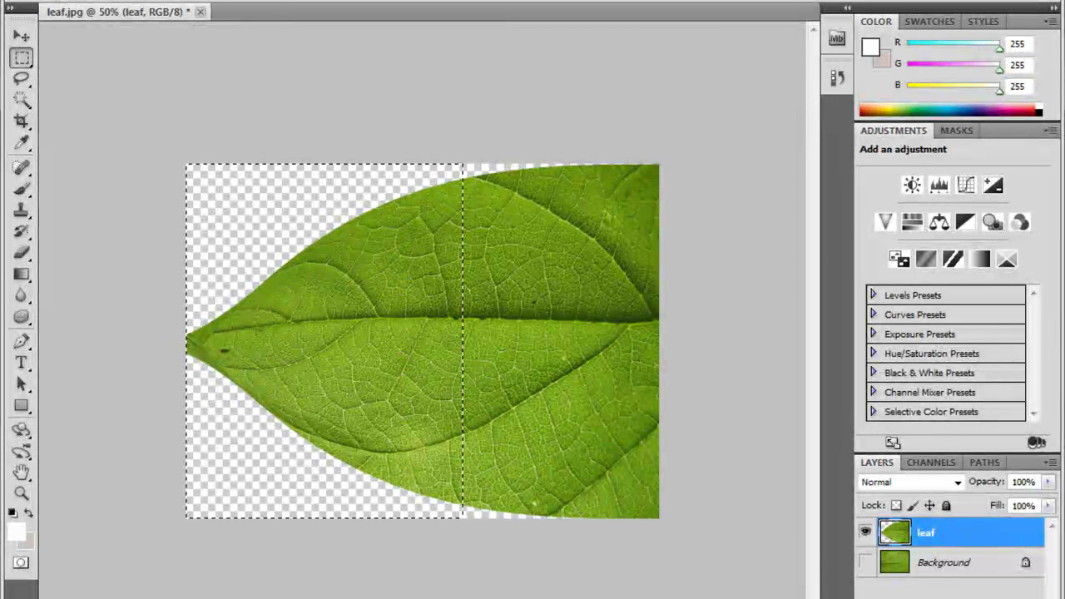
key(ctrl+t)
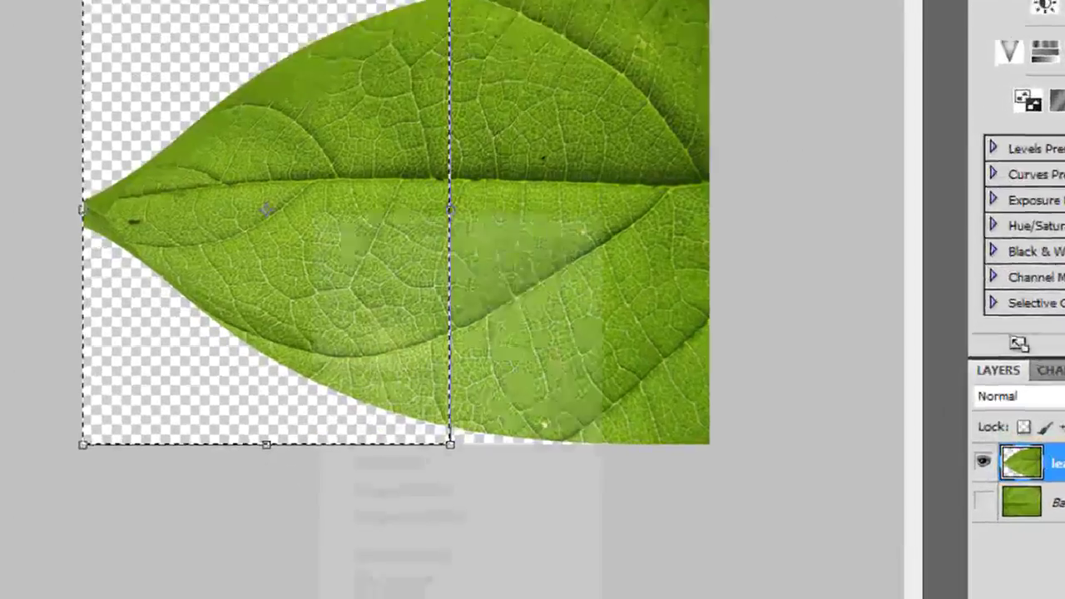
right_click(315, 216)
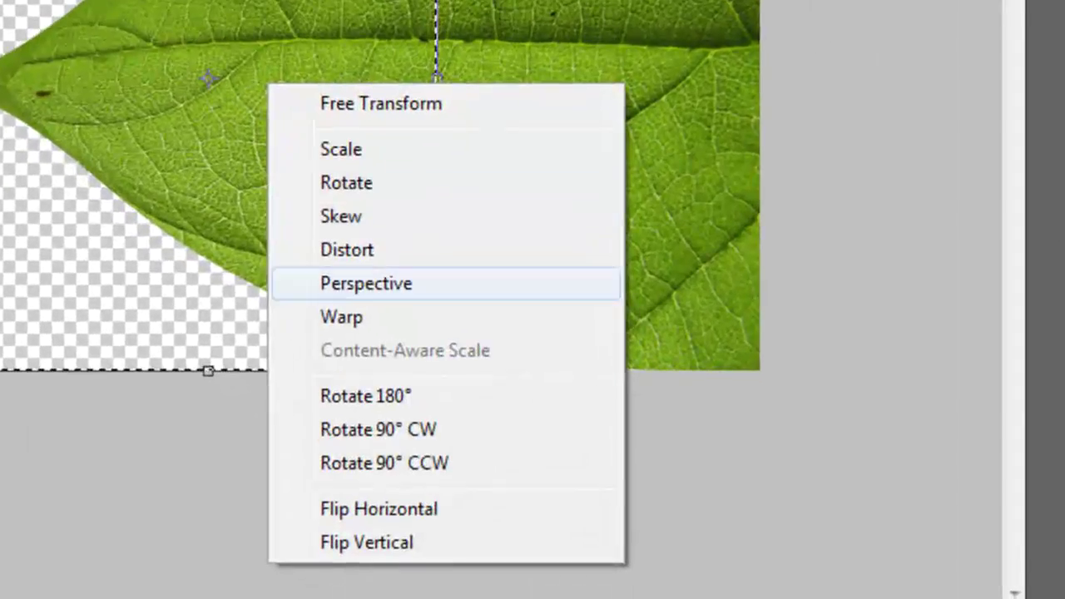
click(376, 401)
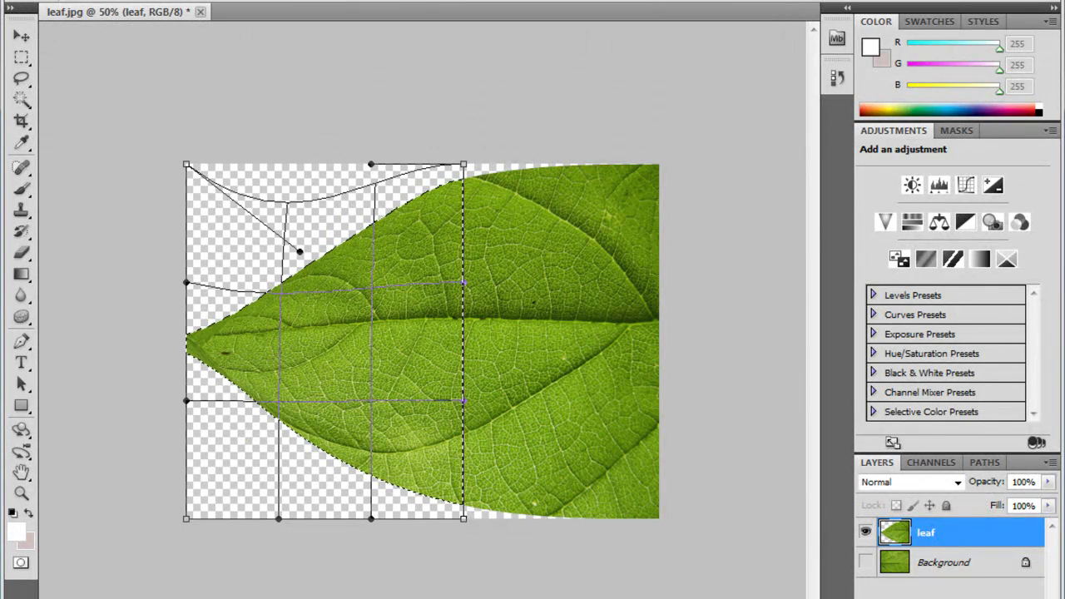
drag(371, 213, 371, 231)
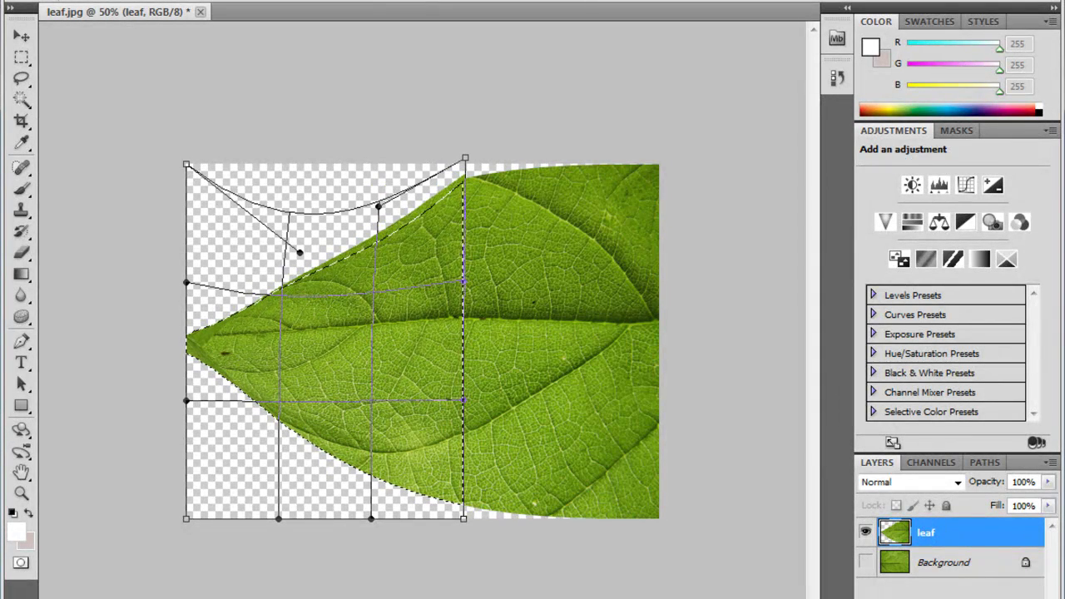
key(ctrl+z)
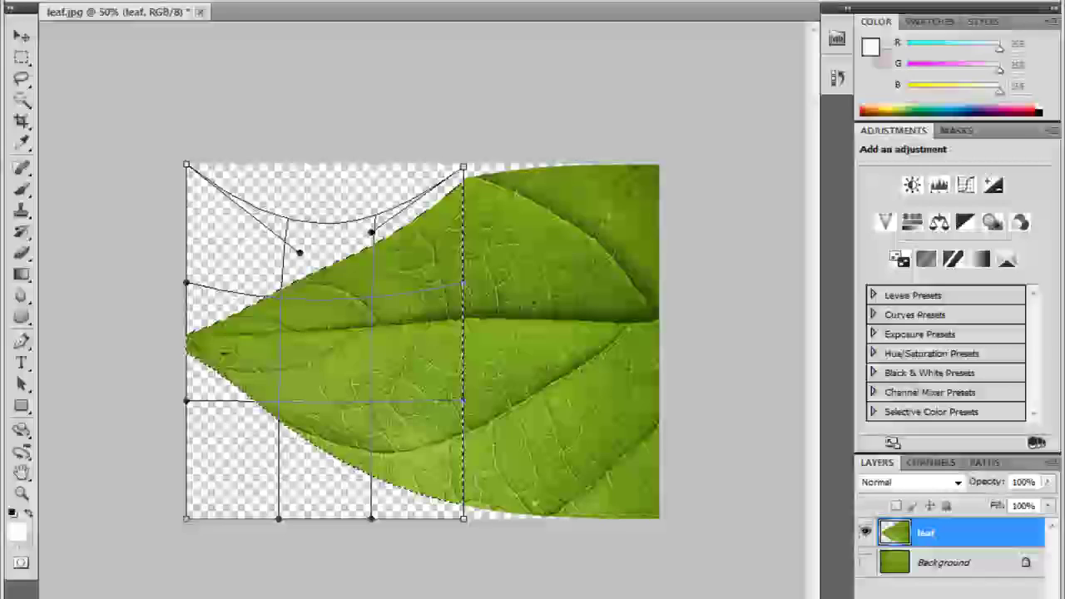
key(Return)
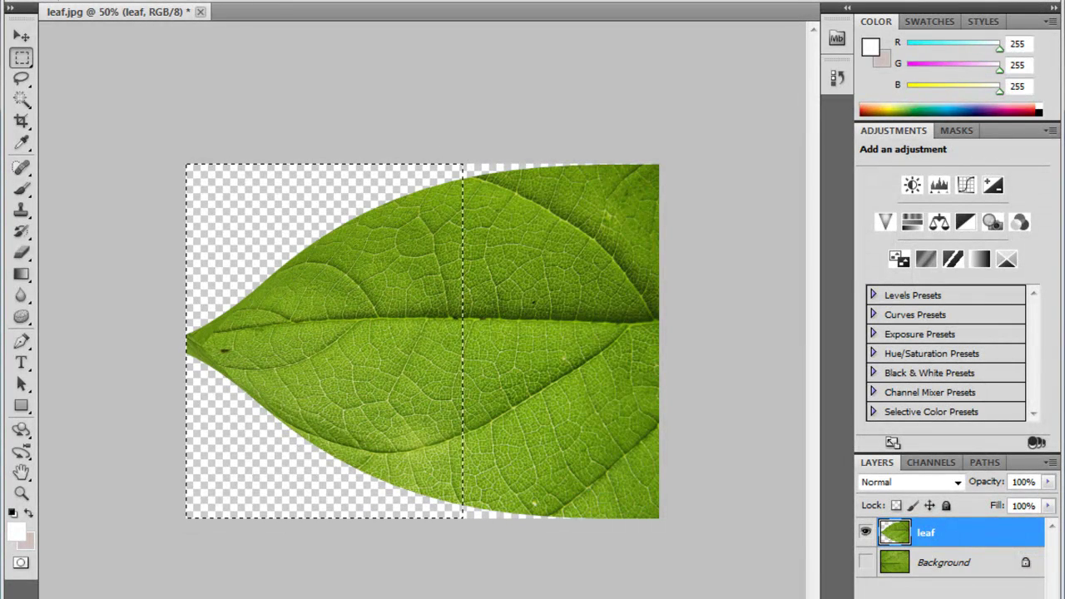
Warp the selected left part of the leaf, bending the stem tip downward and reshaping the upper and lower edges, and deselect
right_click(401, 226)
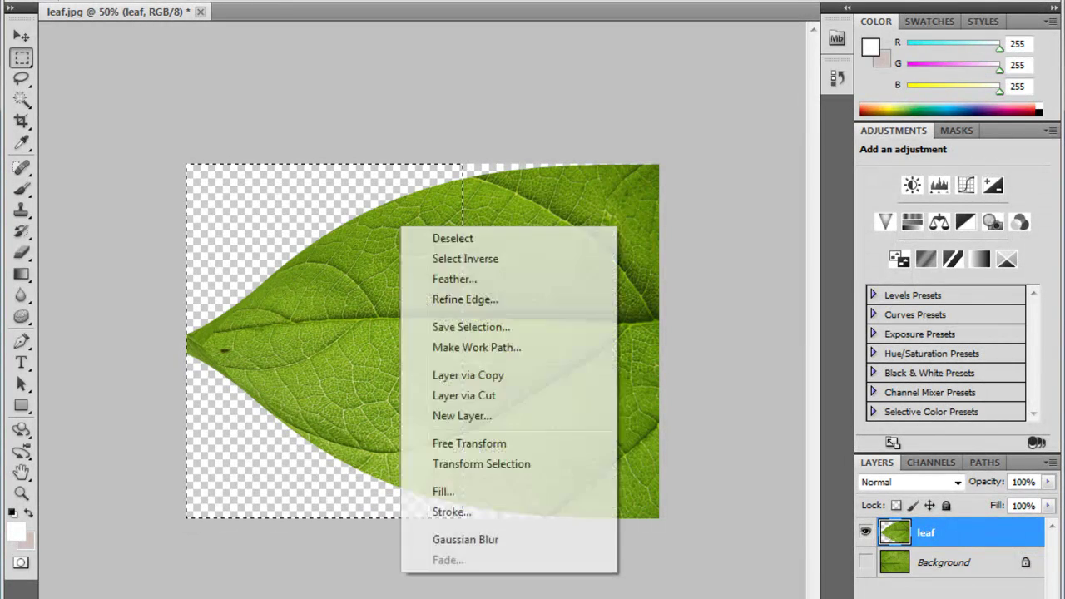
click(468, 443)
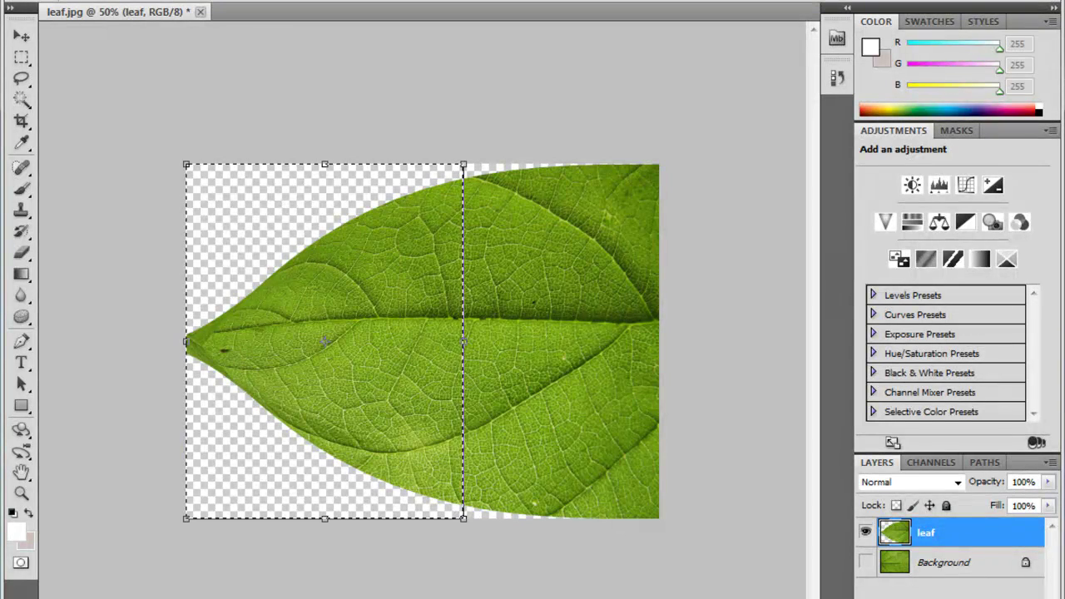
right_click(356, 375)
click(399, 513)
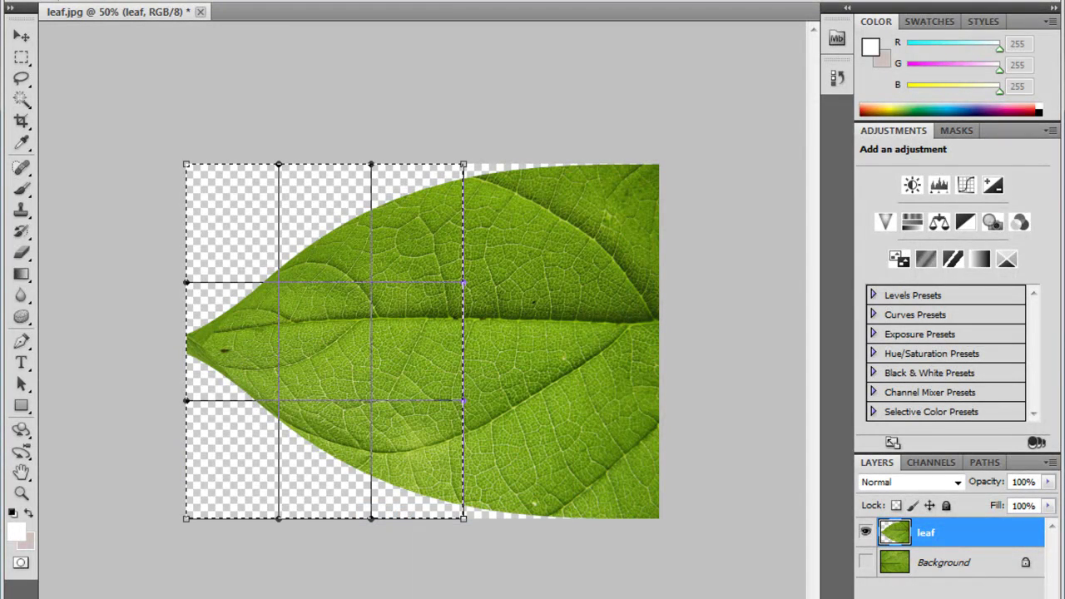
drag(372, 165, 374, 189)
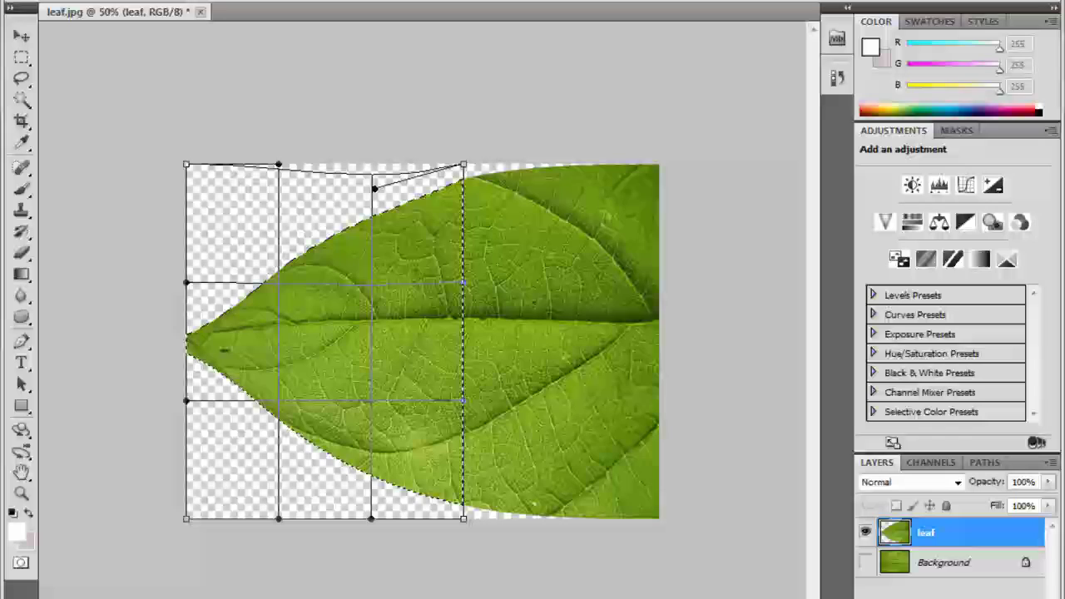
drag(186, 283, 198, 346)
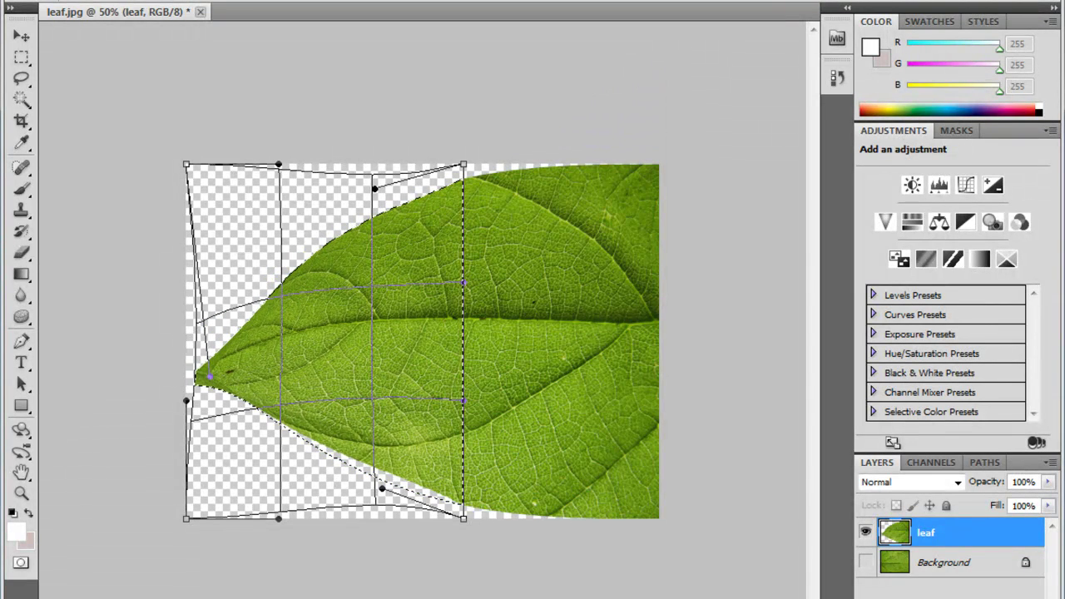
drag(387, 495, 383, 509)
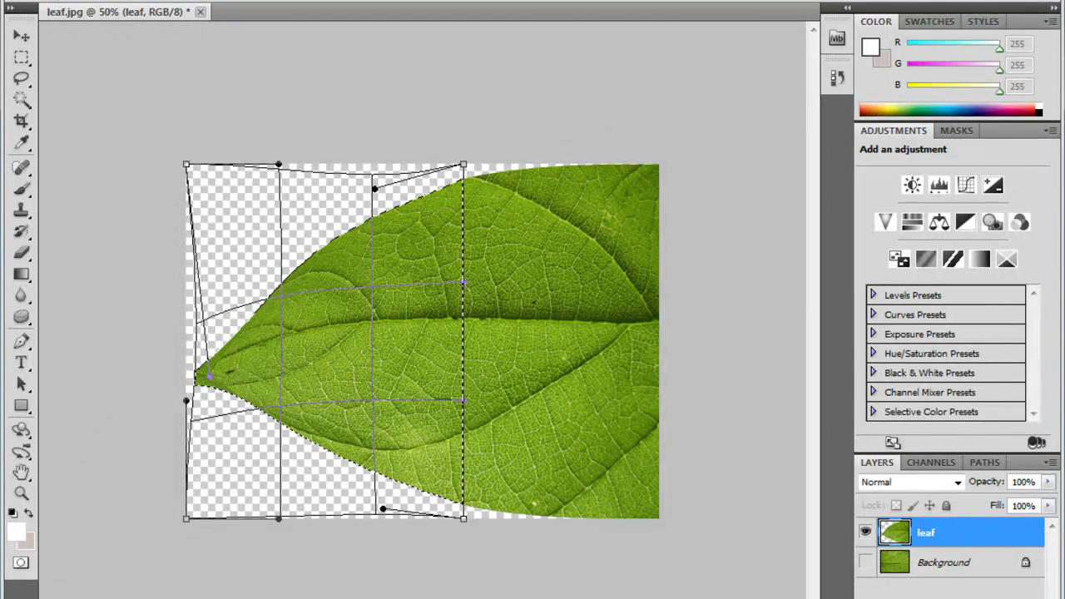
key(Return)
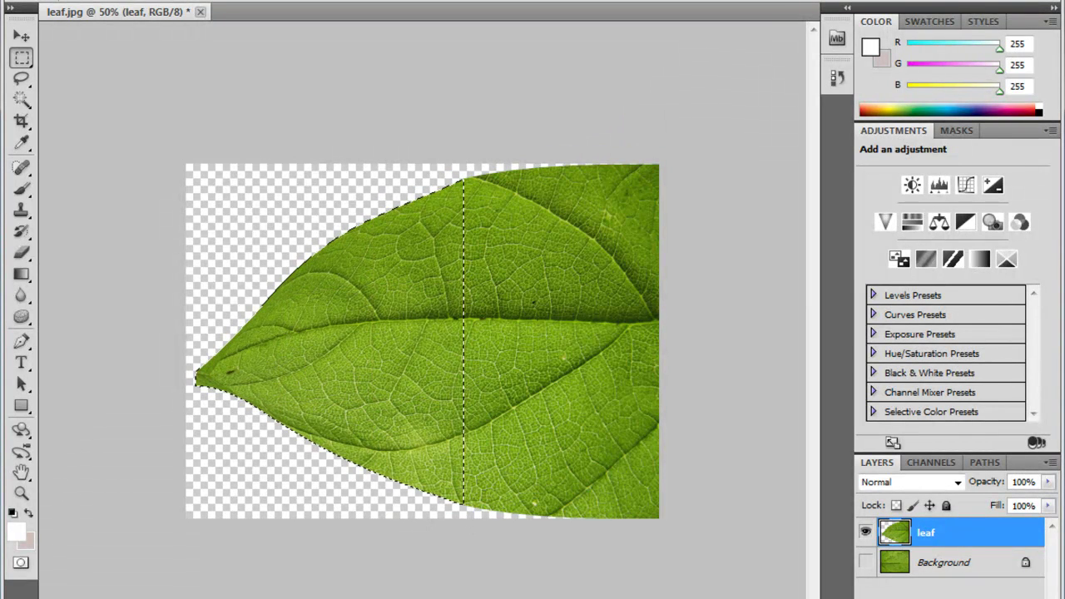
key(ctrl+d)
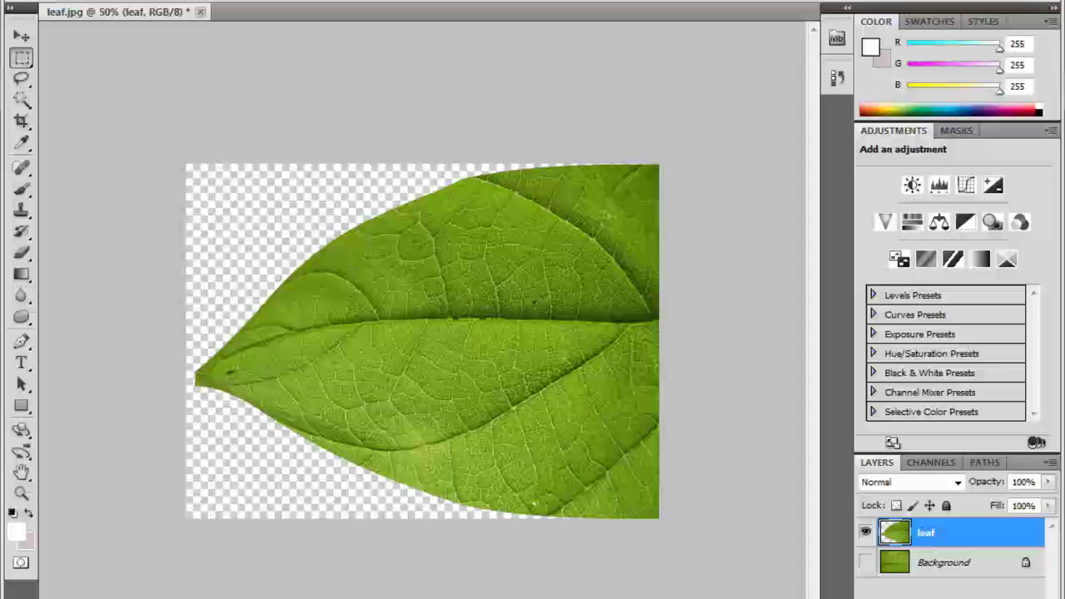
Warp the entire leaf, pulling both right corners toward the middle of the canvas's right edge to taper that end, and deselect
key(ctrl+a)
key(ctrl+t)
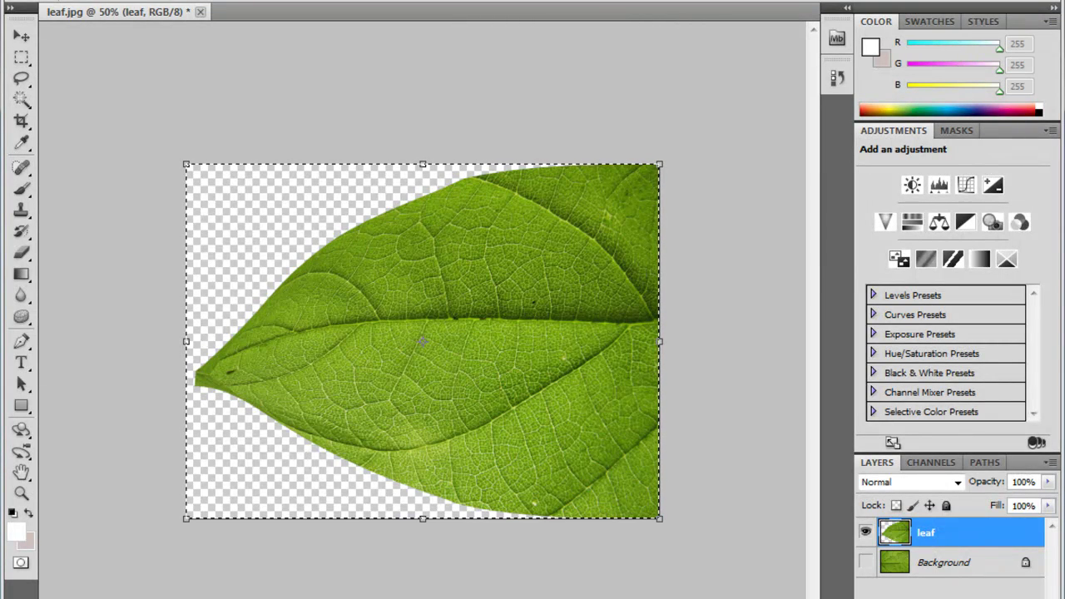
click(957, 1)
drag(660, 518, 673, 477)
drag(659, 164, 671, 322)
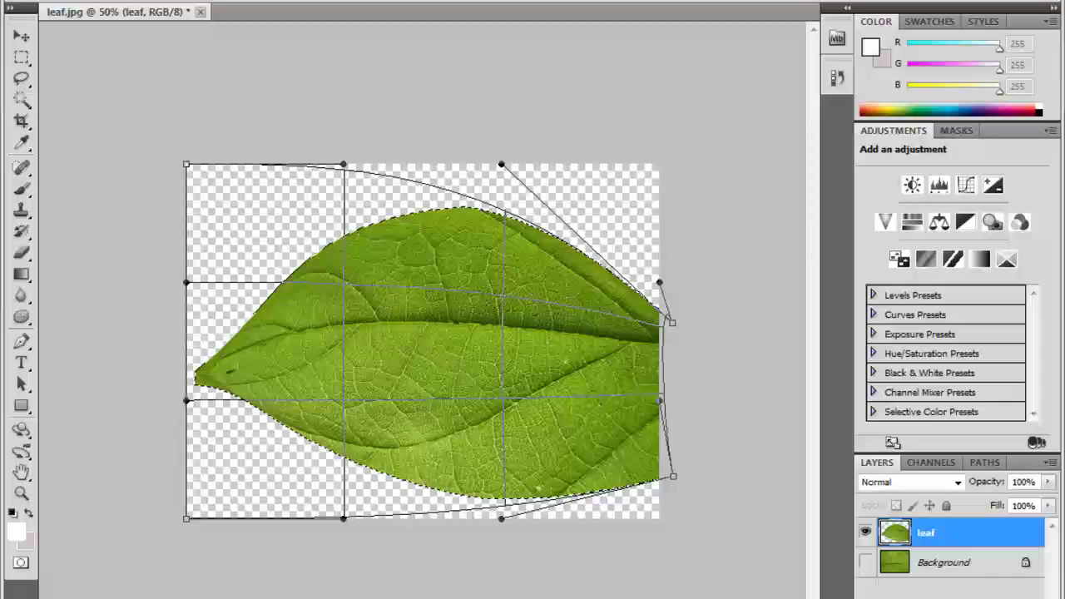
drag(673, 477, 708, 359)
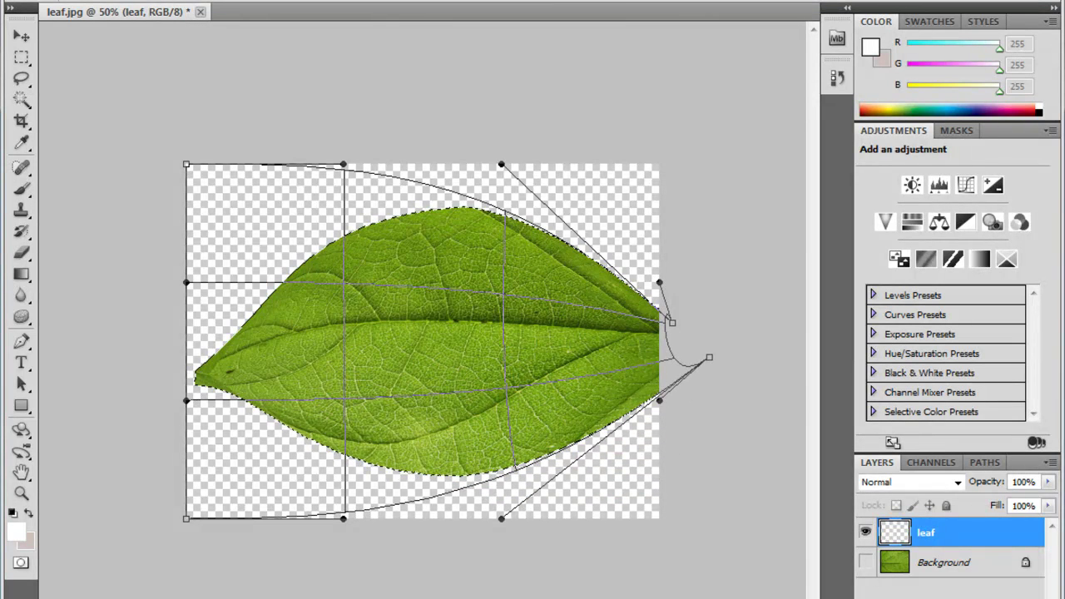
key(Return)
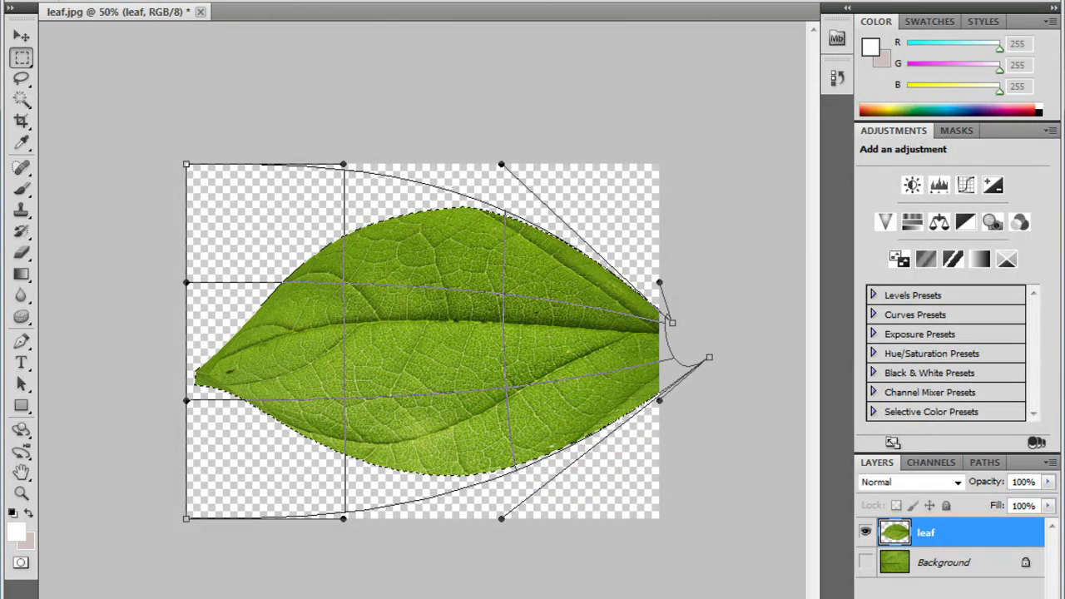
key(Return)
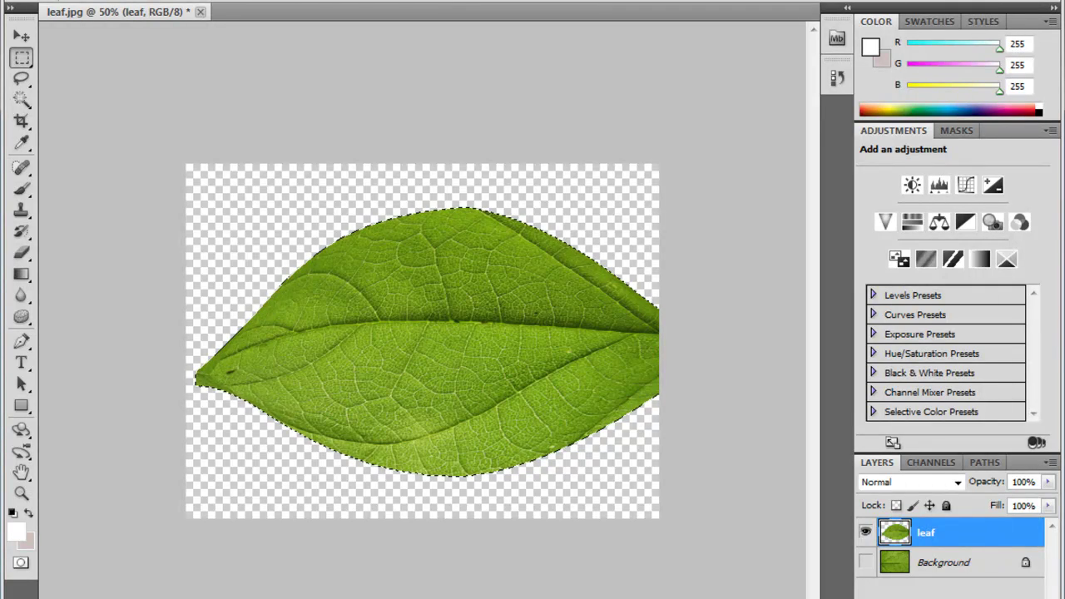
key(ctrl+d)
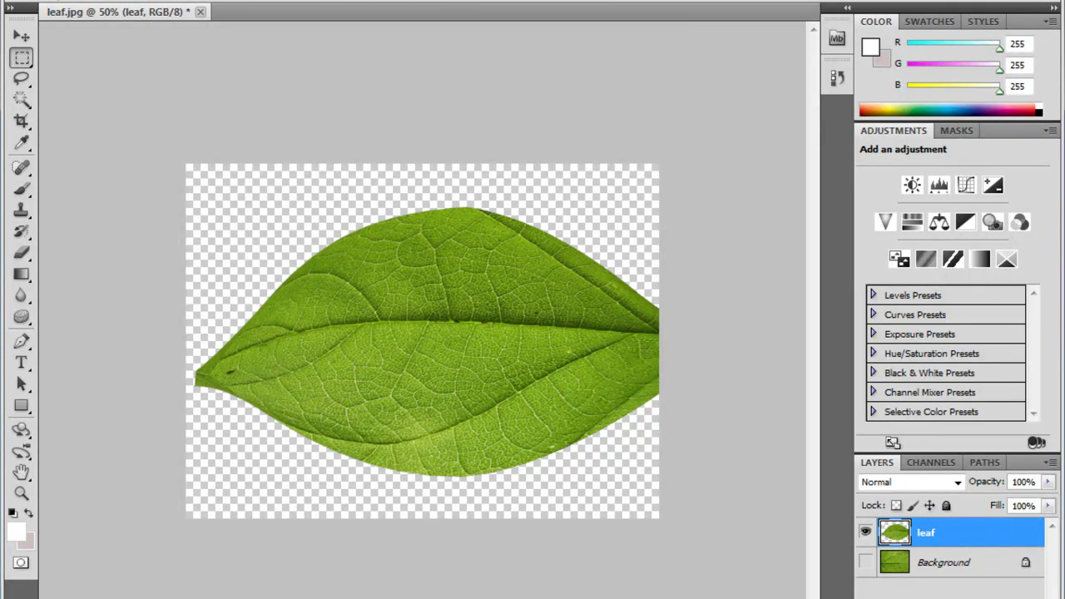
Warp the leaf layer again, raising the top right corner and pulling the lower edge upward to round its outline
key(ctrl+t)
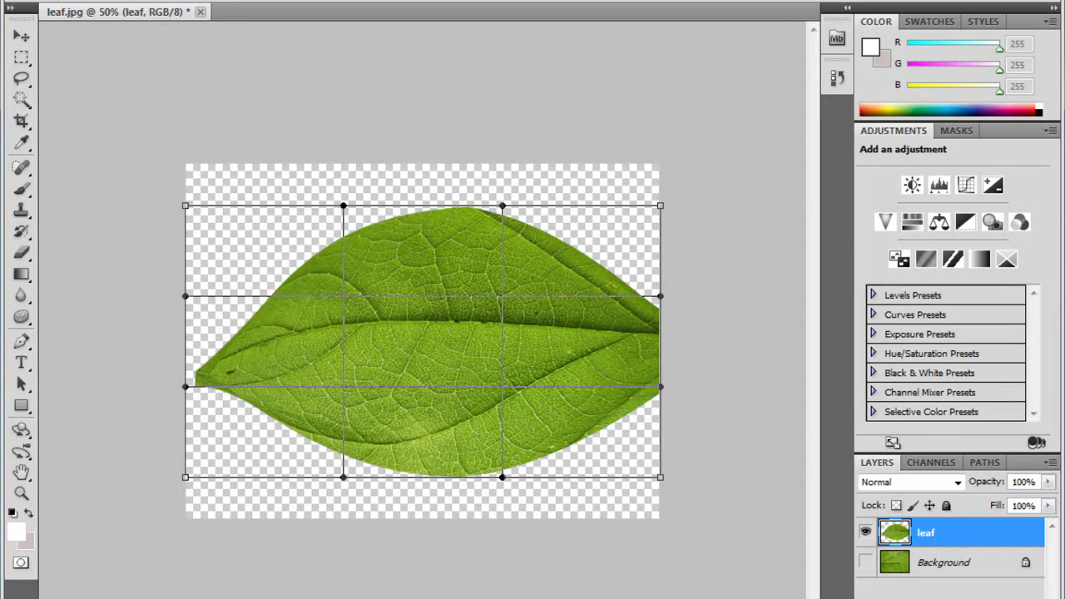
drag(502, 206, 516, 241)
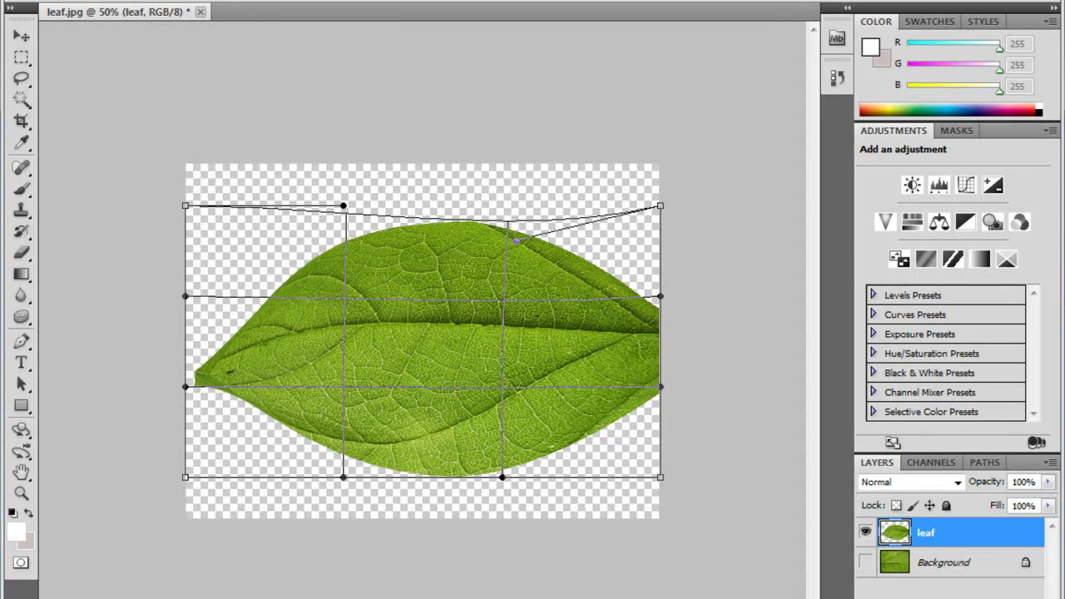
drag(659, 206, 636, 133)
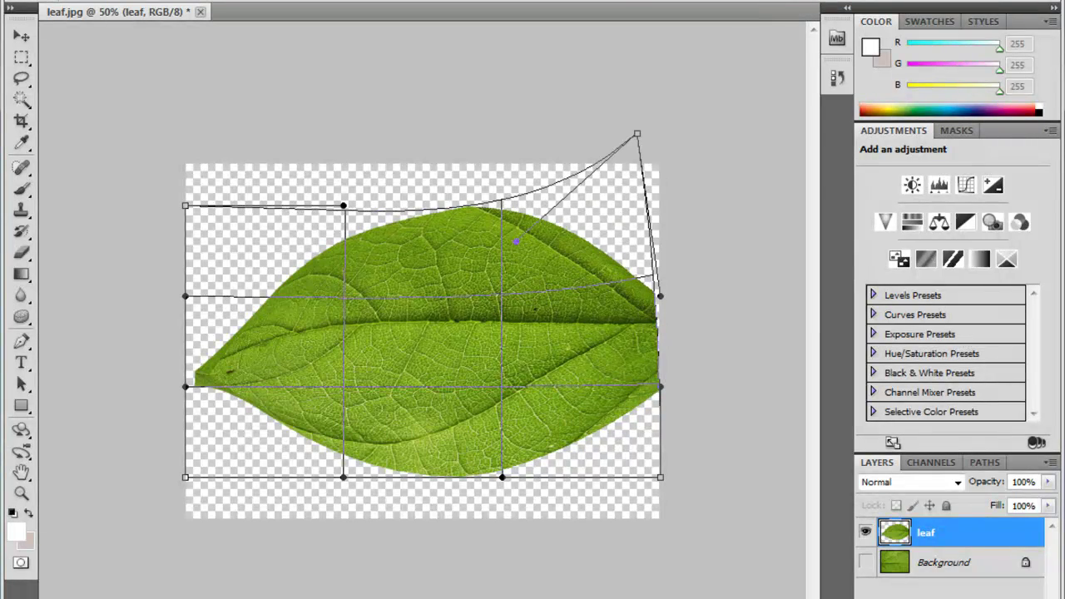
drag(502, 477, 492, 413)
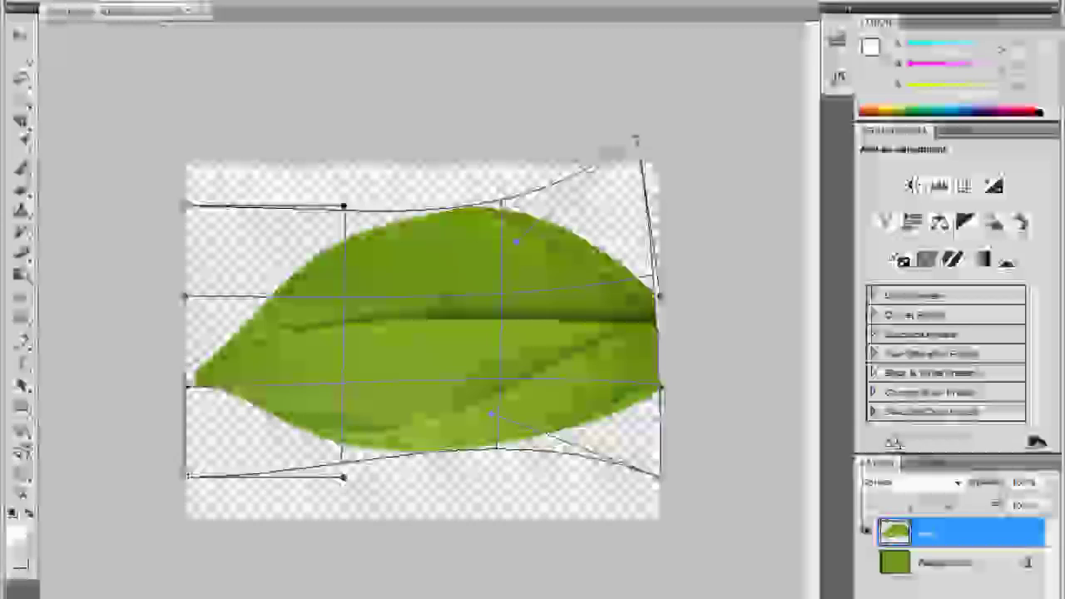
key(m)
key(Return)
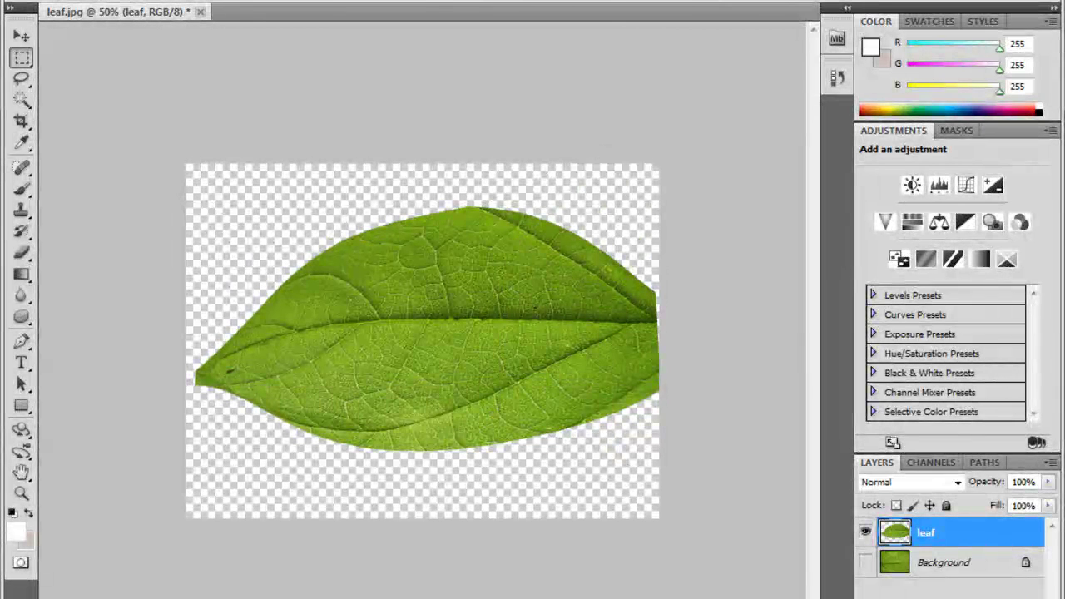
Rotate the leaf counterclockwise by about 19 degrees, scale it down slightly, and move it into the canvas's upper right corner
key(ctrl+t)
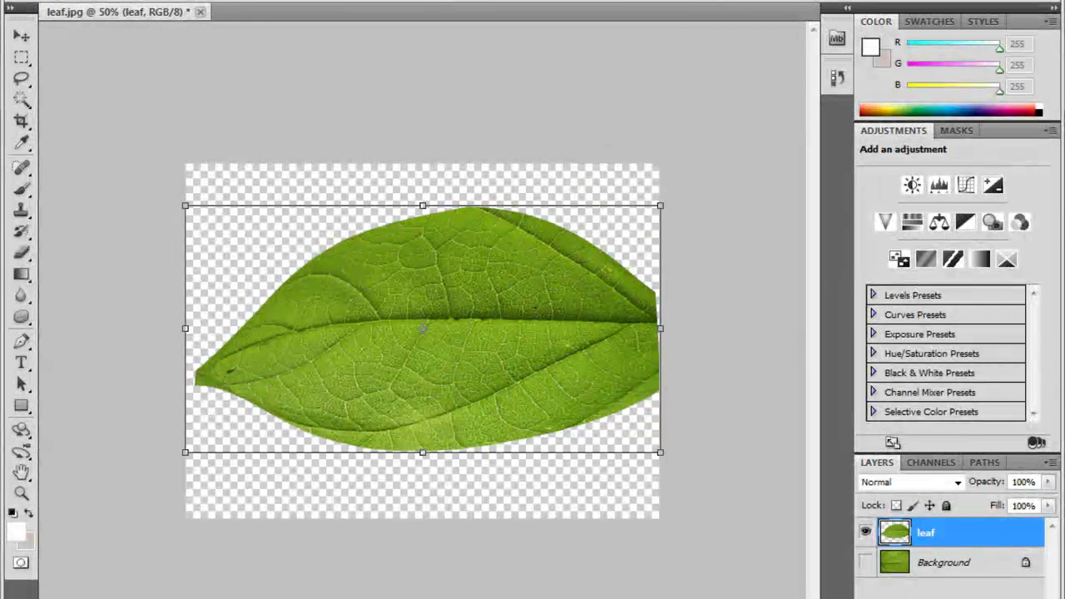
drag(678, 192, 635, 135)
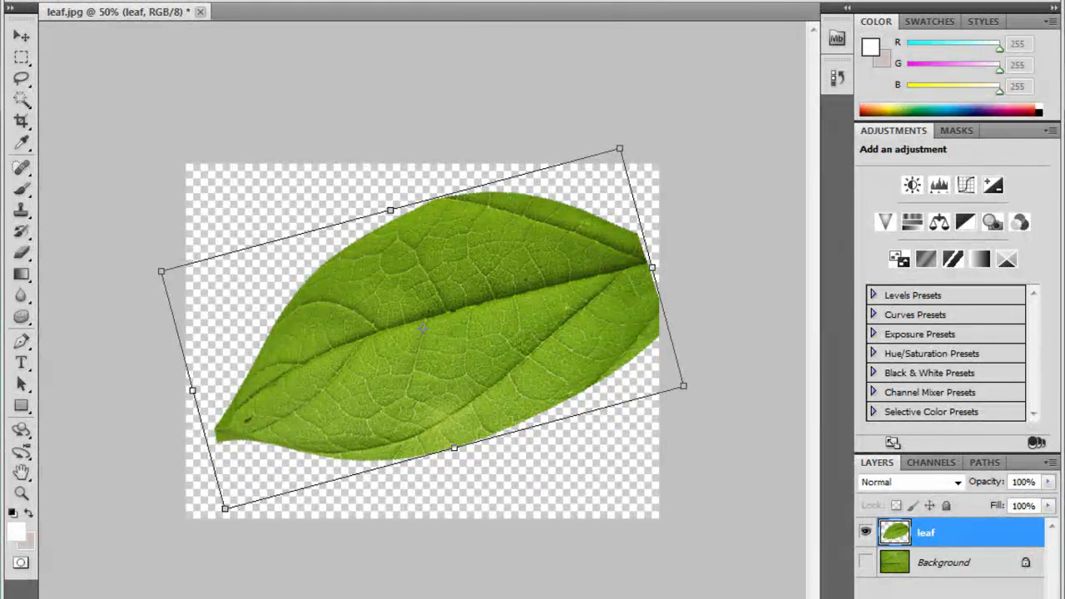
drag(392, 368, 499, 245)
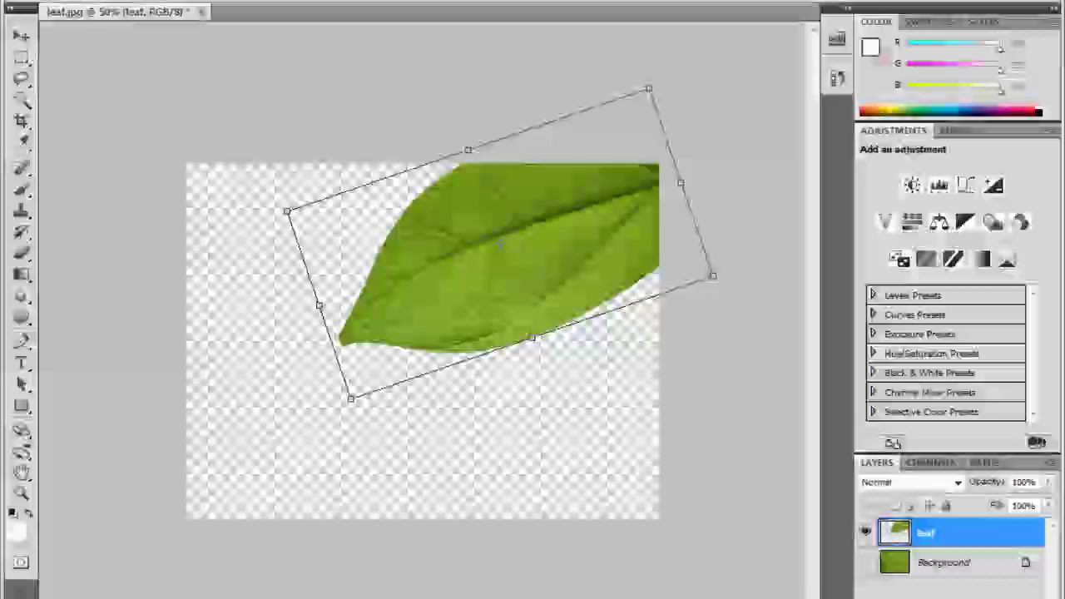
key(Return)
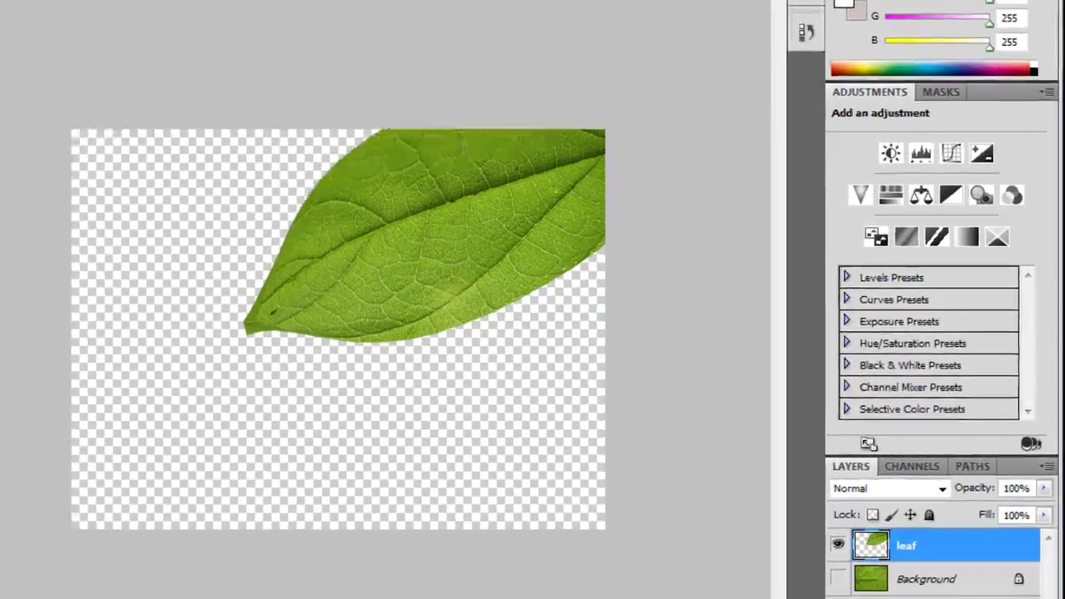
Duplicate the leaf layer and place the copy smaller and more steeply tilted below the original at the canvas's right edge
right_click(957, 532)
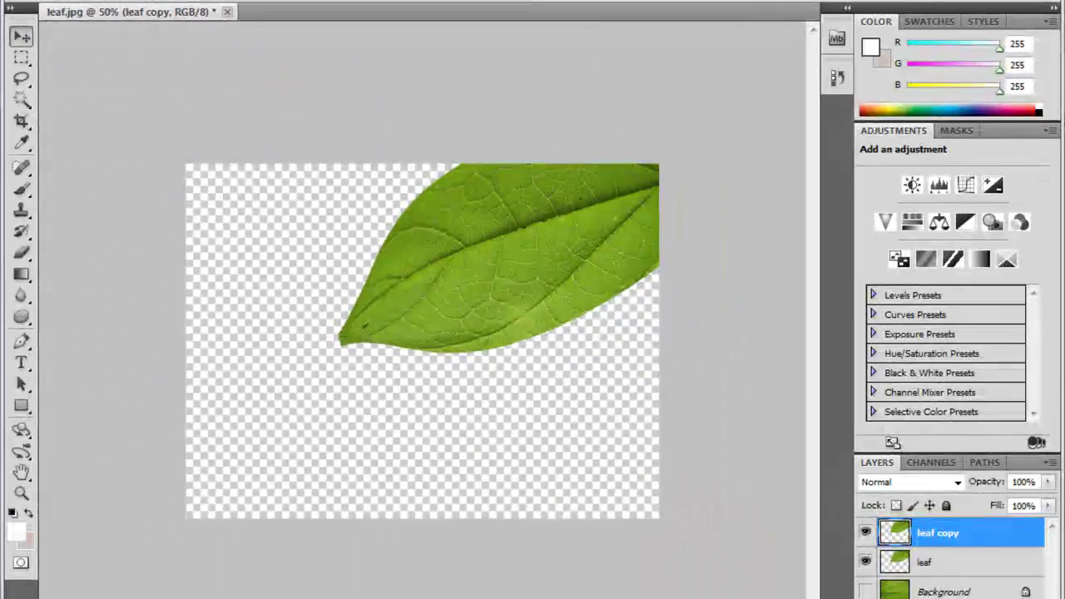
drag(516, 275, 540, 391)
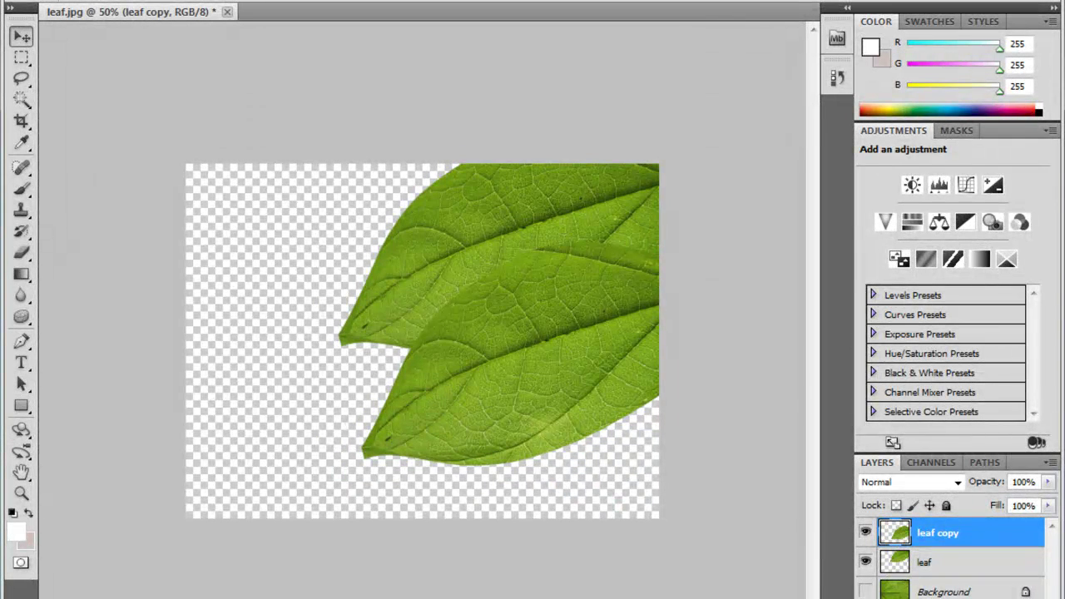
key(ctrl+t)
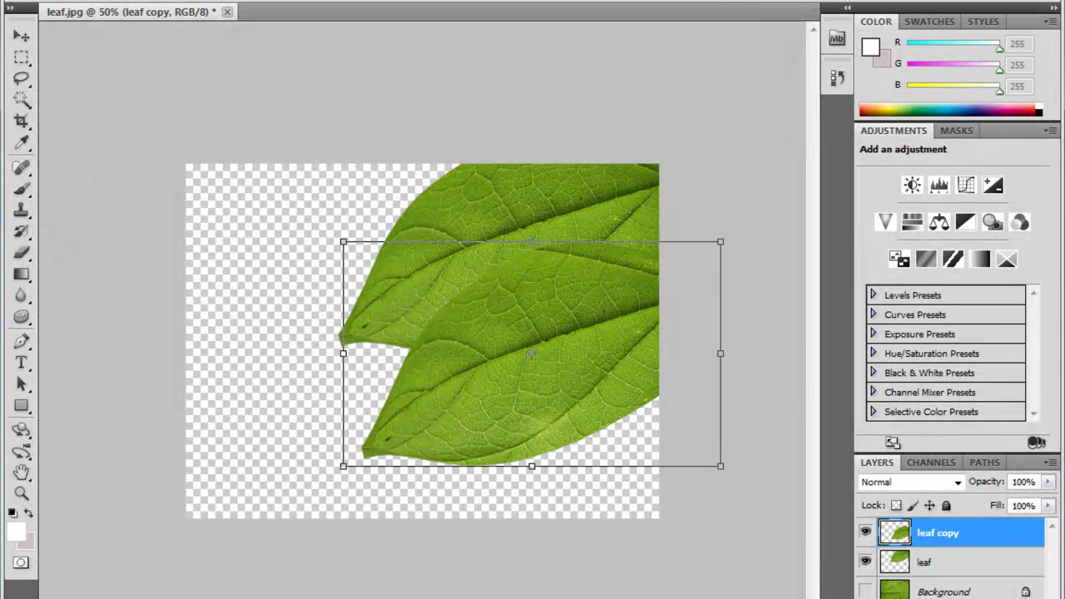
drag(342, 241, 411, 335)
drag(574, 391, 579, 366)
key(Return)
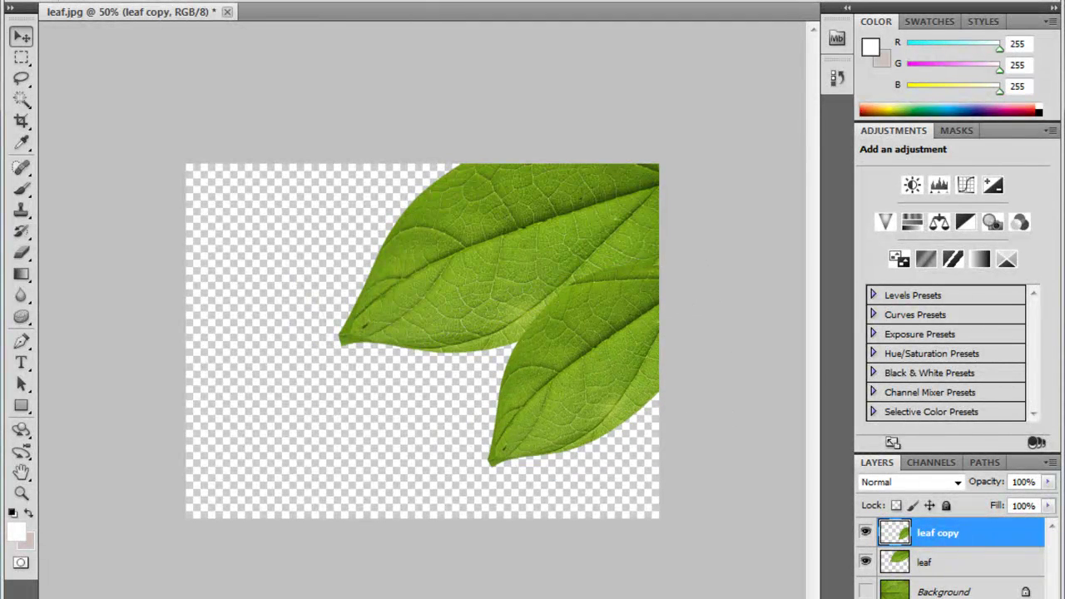
key(ctrl+t)
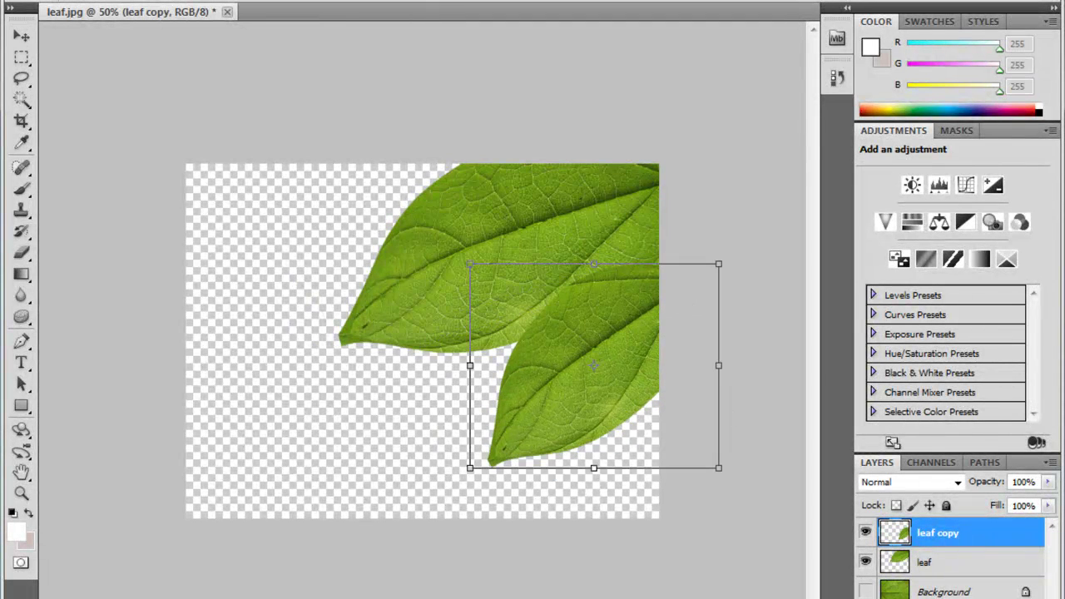
key(Escape)
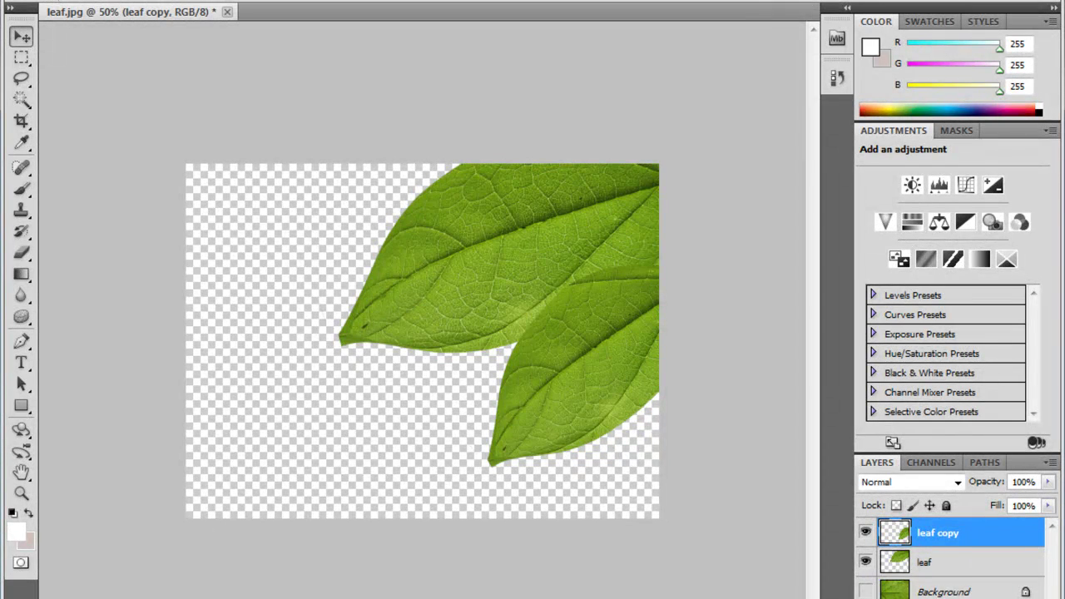
Duplicate the leaf copy layer and move the new copy straight down to the canvas's lower right corner
key(ctrl+j)
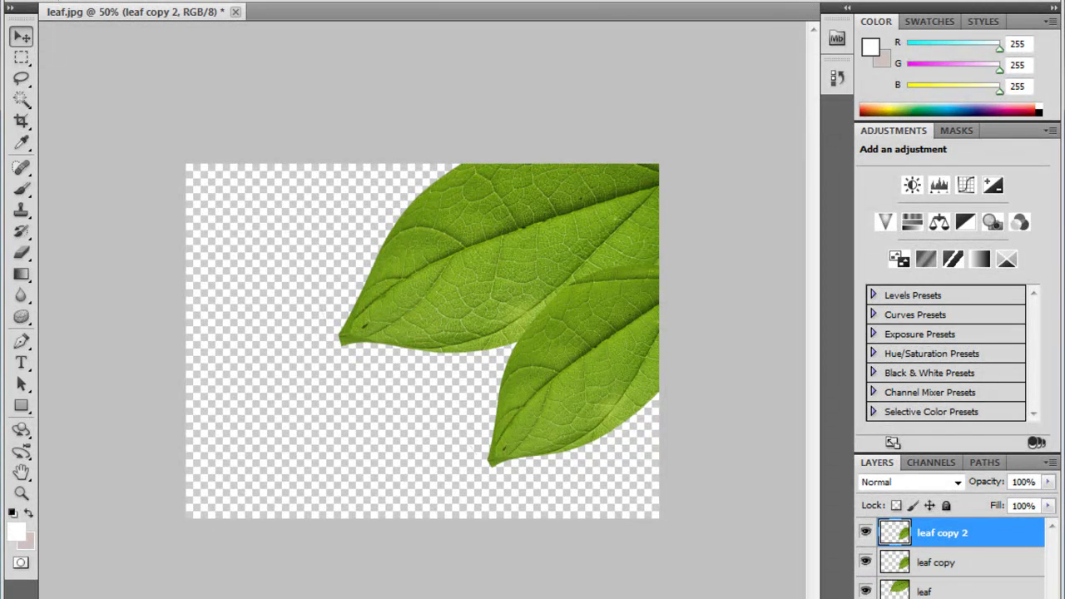
key(shift+Down)
key(shift+Down)
key(shift+Down)
key(shift+Down)
key(shift+Down)
key(shift+Down)
key(shift+Down)
key(shift+Down)
key(shift+Down)
key(shift+Down)
key(shift+Down)
key(shift+Down)
key(shift+Down)
key(shift+Down)
key(shift+Down)
key(shift+Down)
key(shift+Down)
key(shift+Down)
key(shift+Down)
key(ctrl+y)
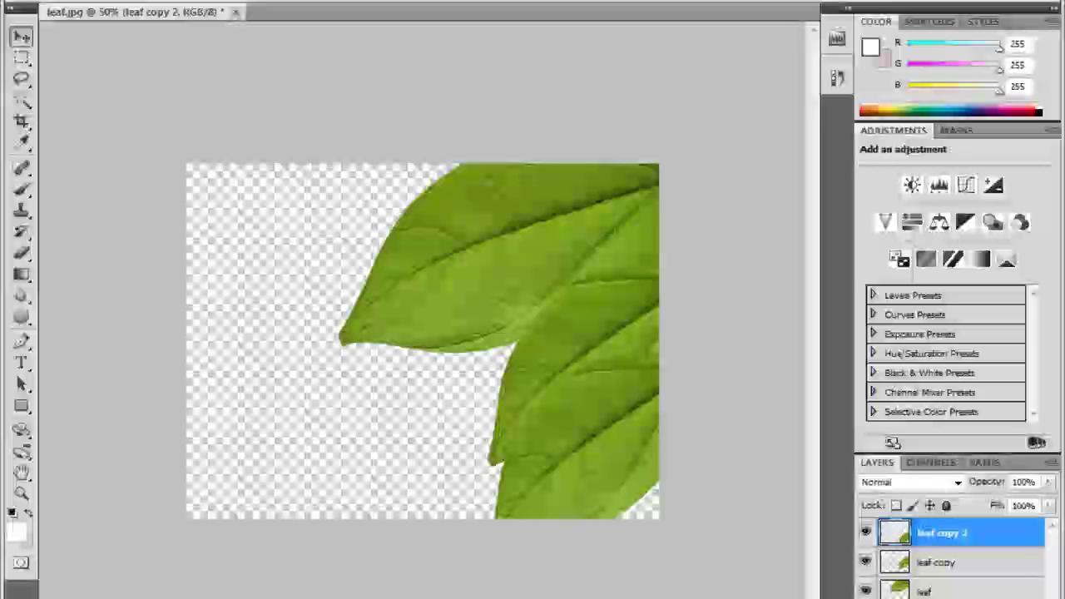
key(ctrl+t)
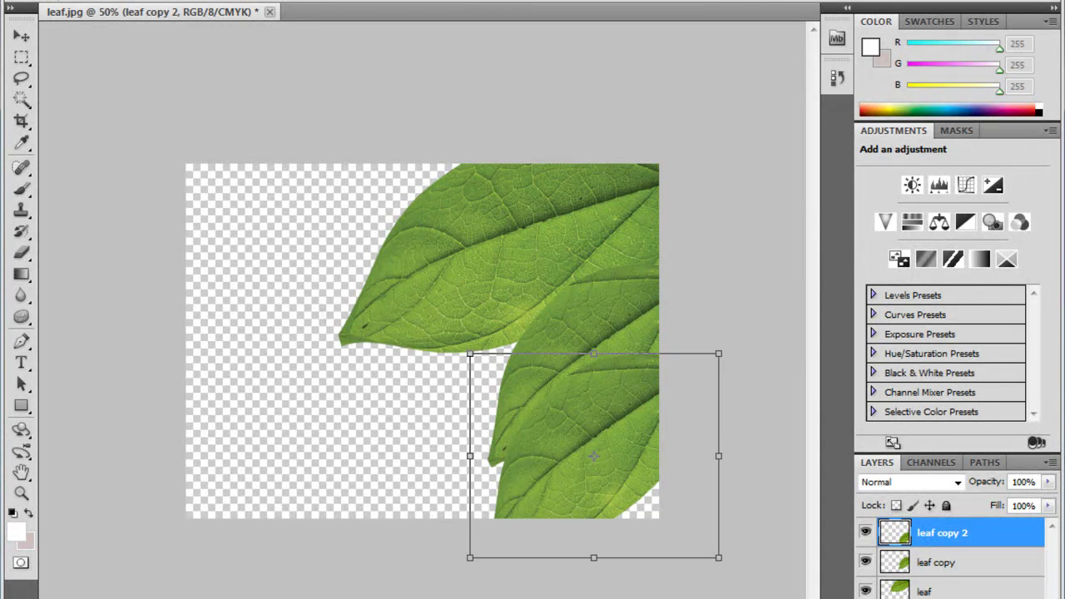
key(Return)
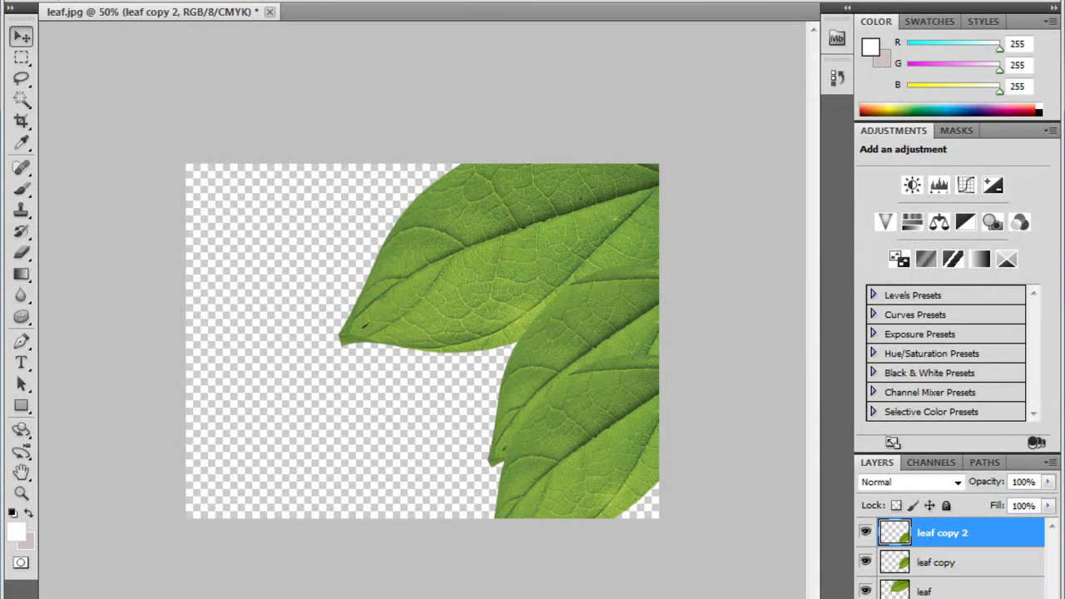
key(ctrl+y)
Rotate the leaf copy 2 layer clockwise by about 45 degrees and nudge it slightly toward the canvas's lower right corner
key(ctrl+t)
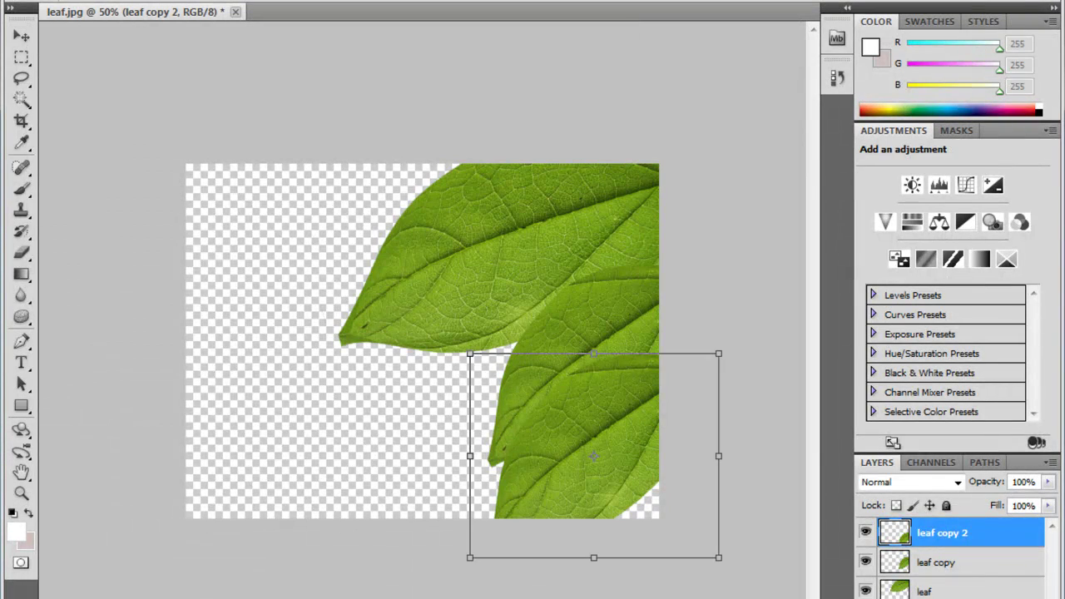
drag(729, 343, 769, 471)
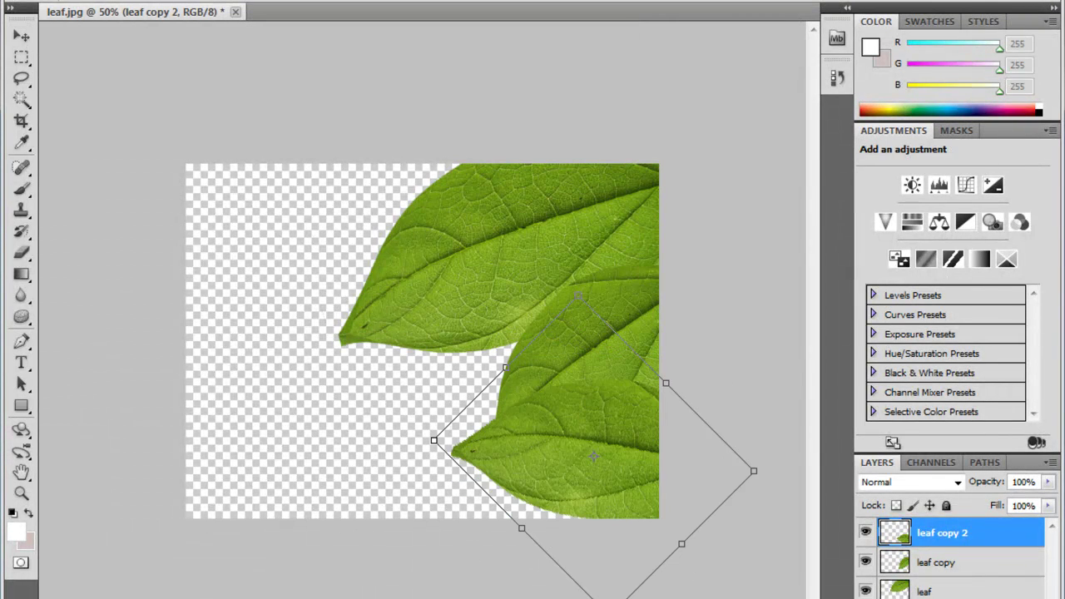
drag(566, 466, 609, 468)
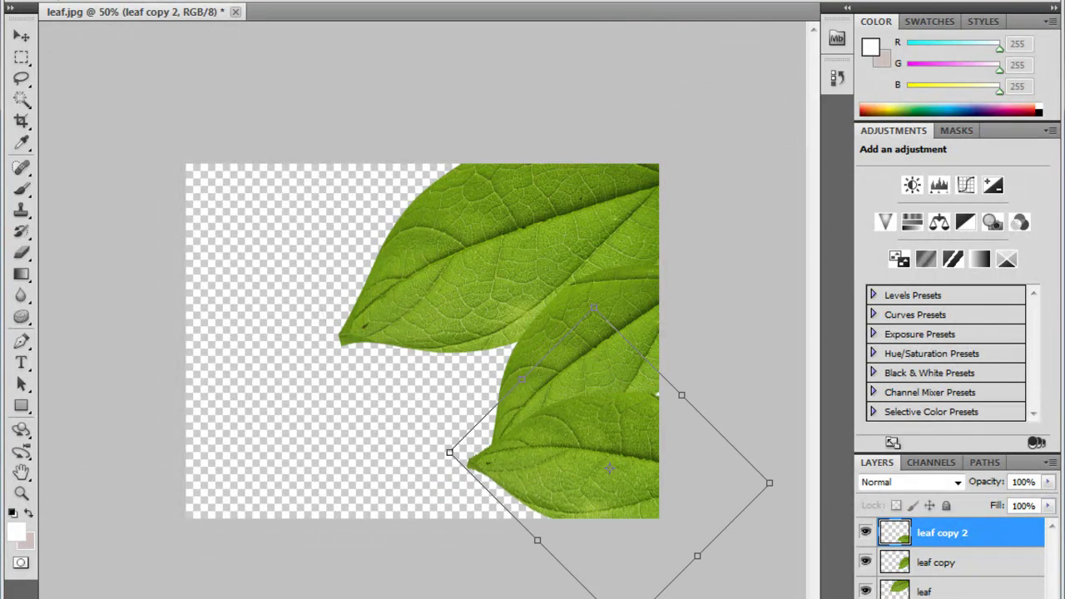
key(Return)
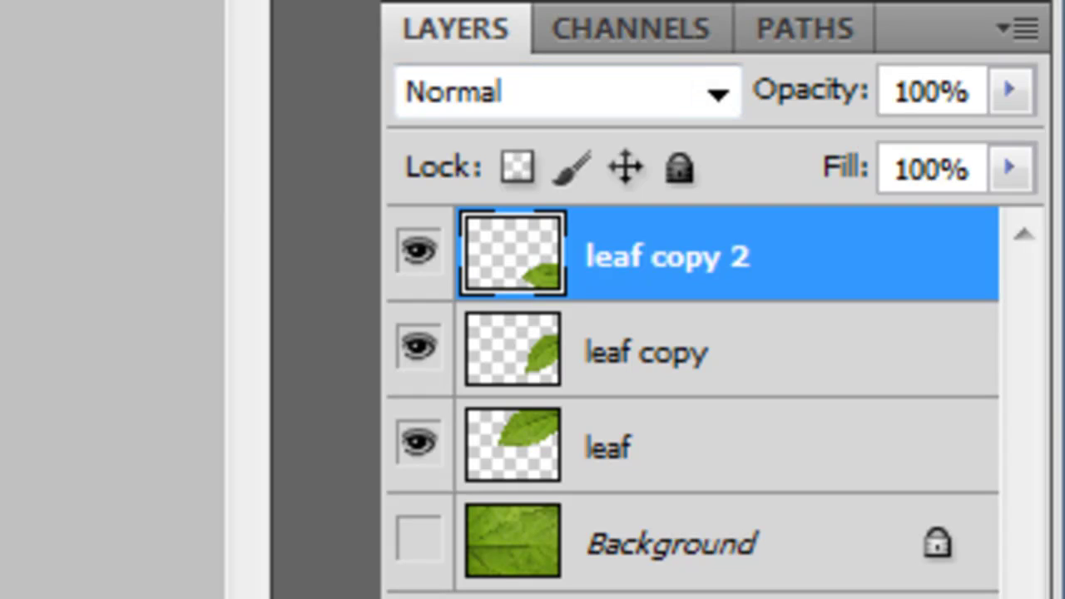
Bring the leaf layer to the top of the stack and add a drop shadow with distance 21 px, spread 28% and size 21 px
click(616, 448)
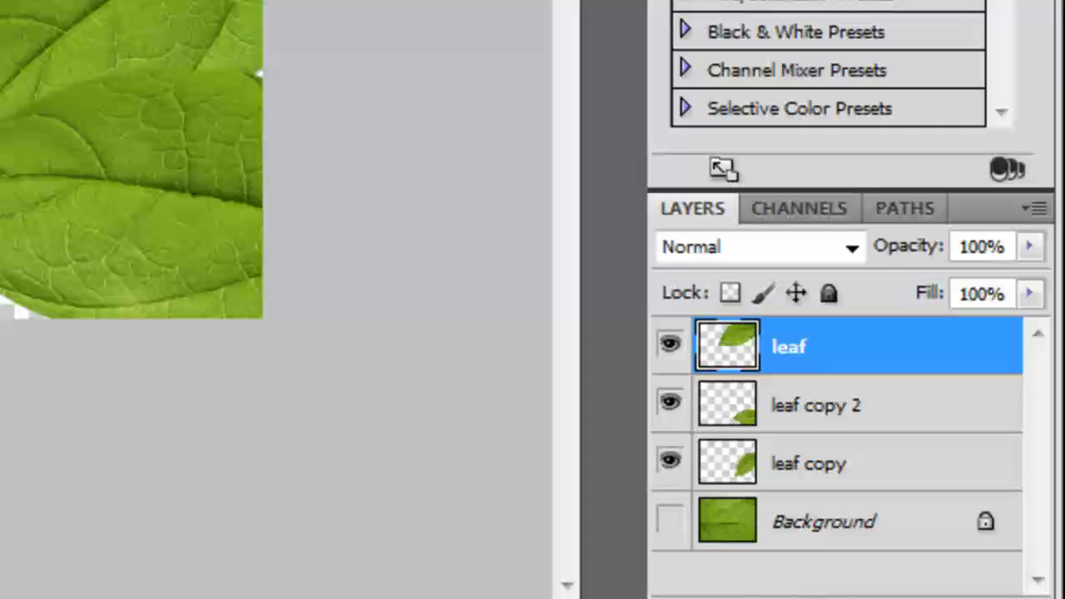
double_click(899, 346)
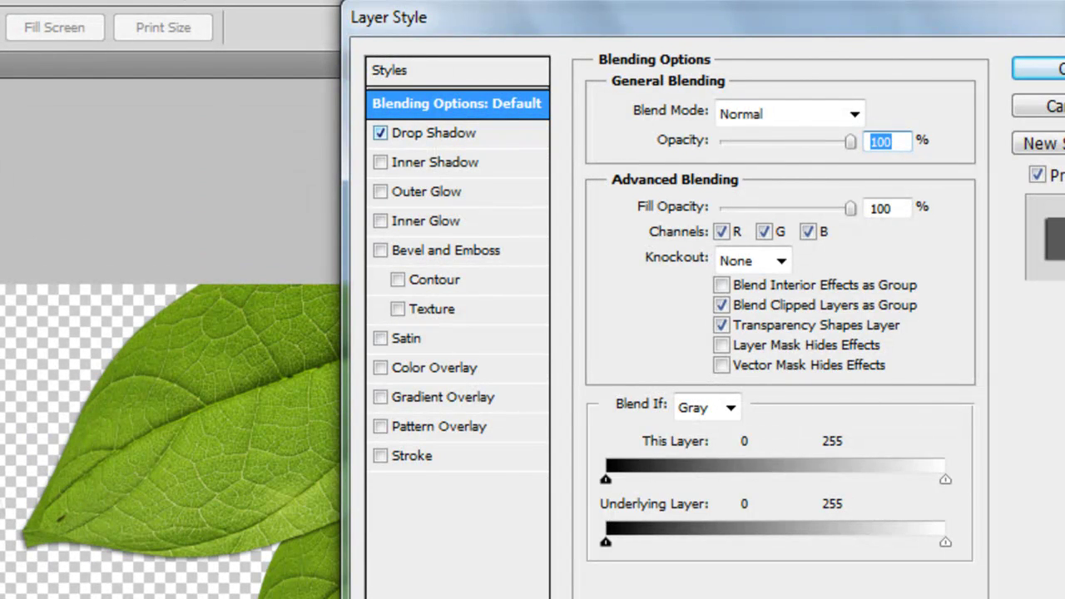
click(434, 133)
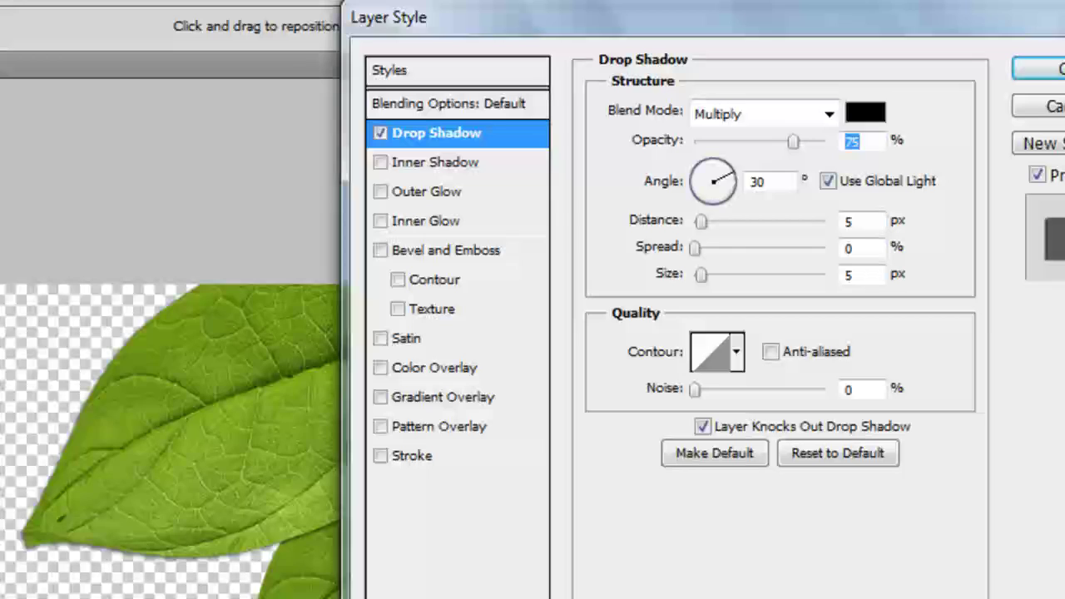
drag(701, 220, 714, 275)
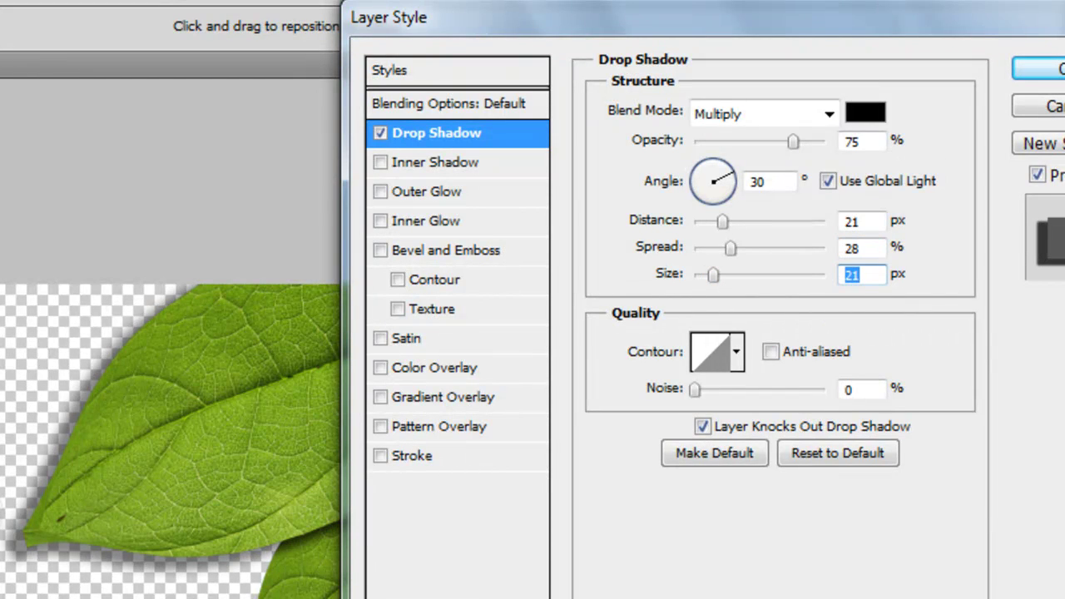
Turn the leaf's drop shadow angle to about 137 degrees so light comes from the upper left, and apply the style
drag(731, 172, 697, 165)
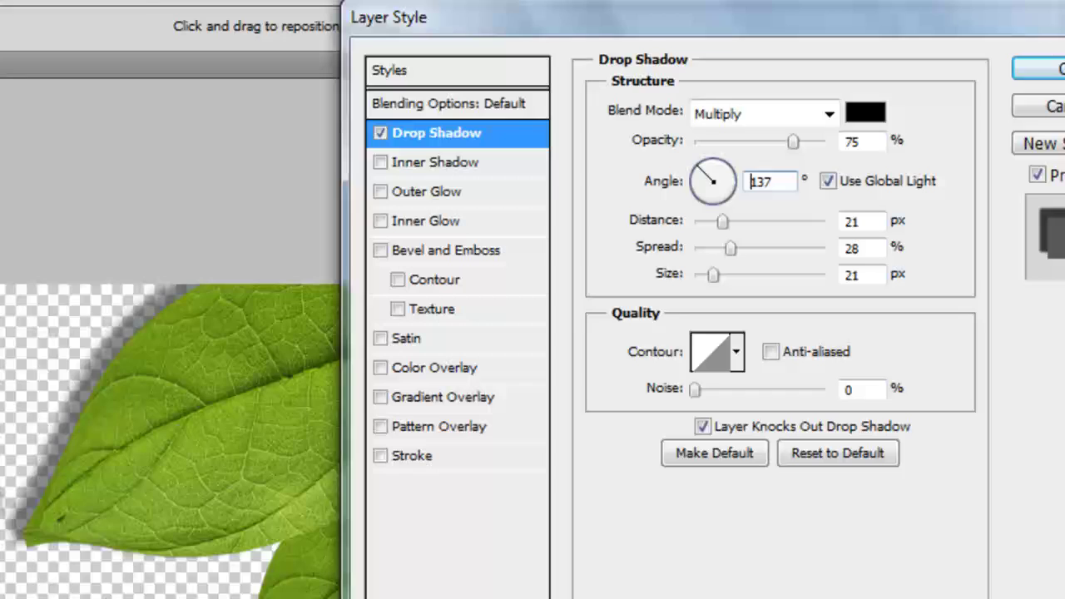
double_click(751, 181)
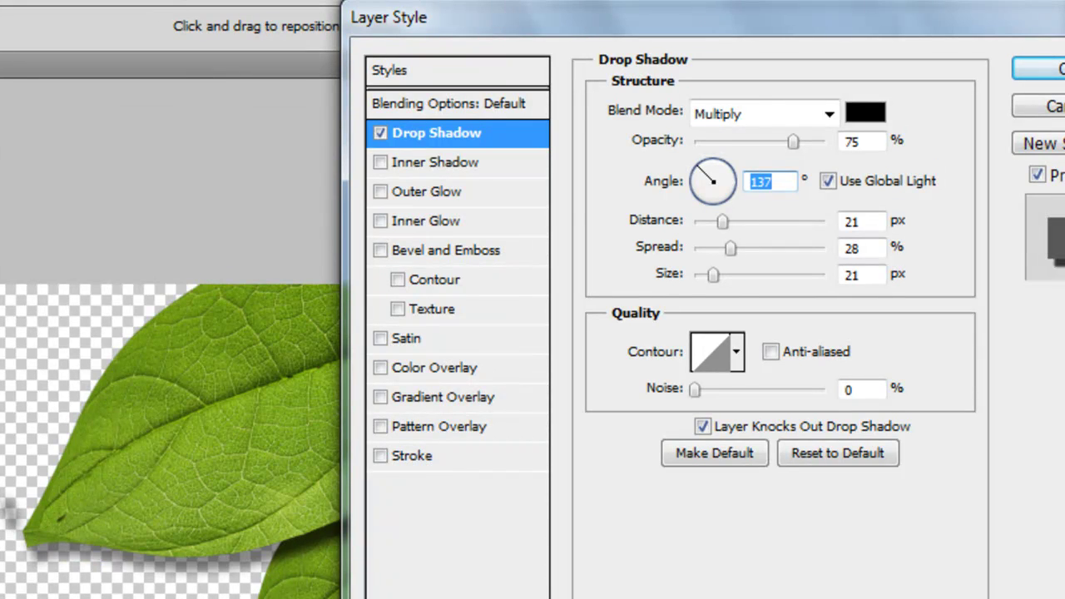
key(shift+Up)
key(shift+Up)
key(Return)
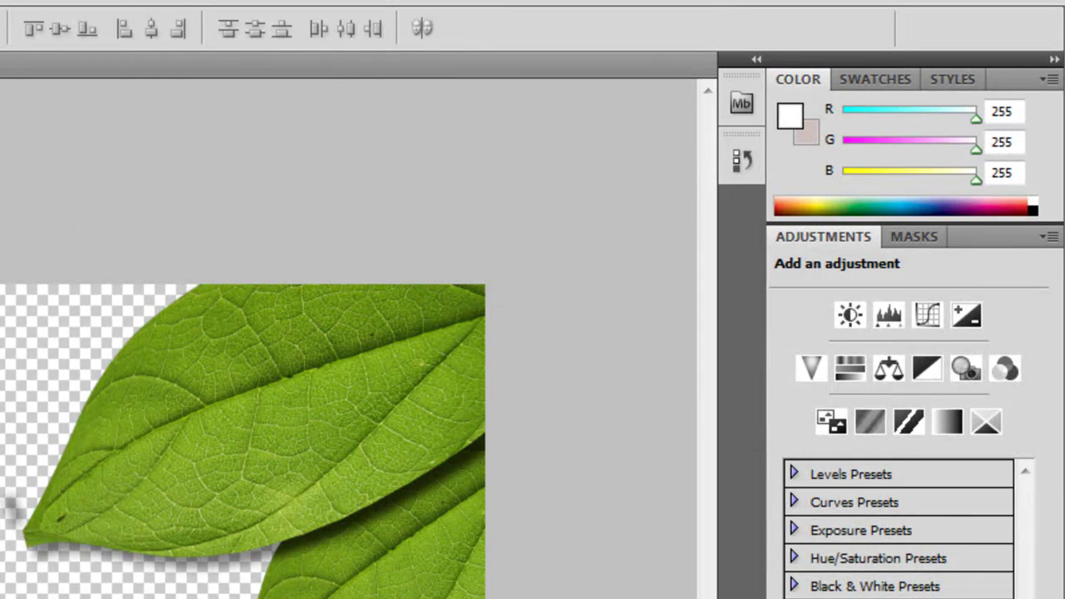
Copy the leaf layer's style and paste it onto the leaf copy 2 and leaf copy layers
right_click(786, 585)
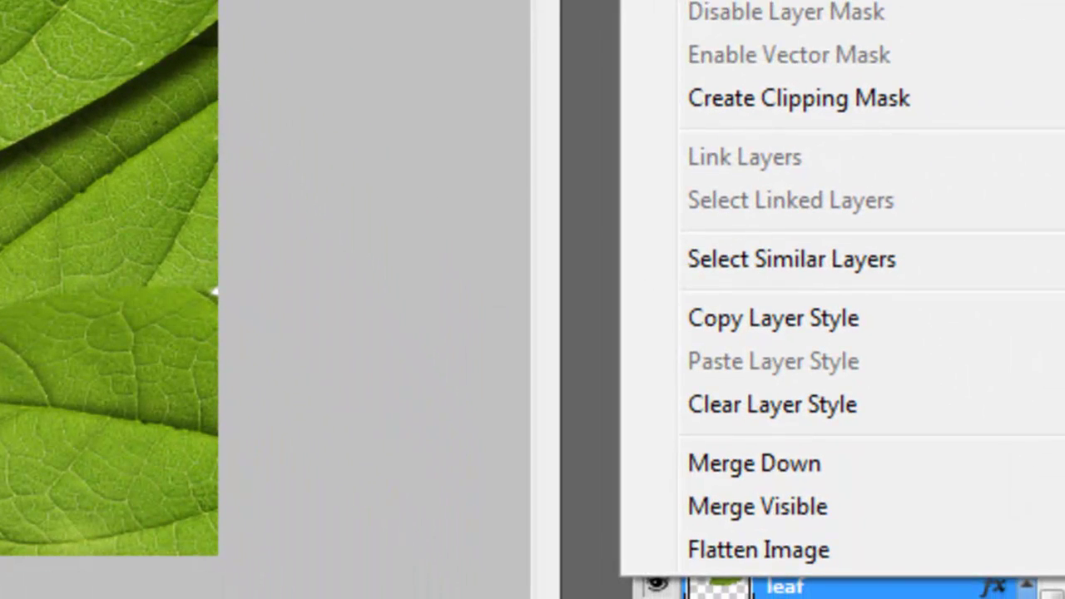
click(773, 318)
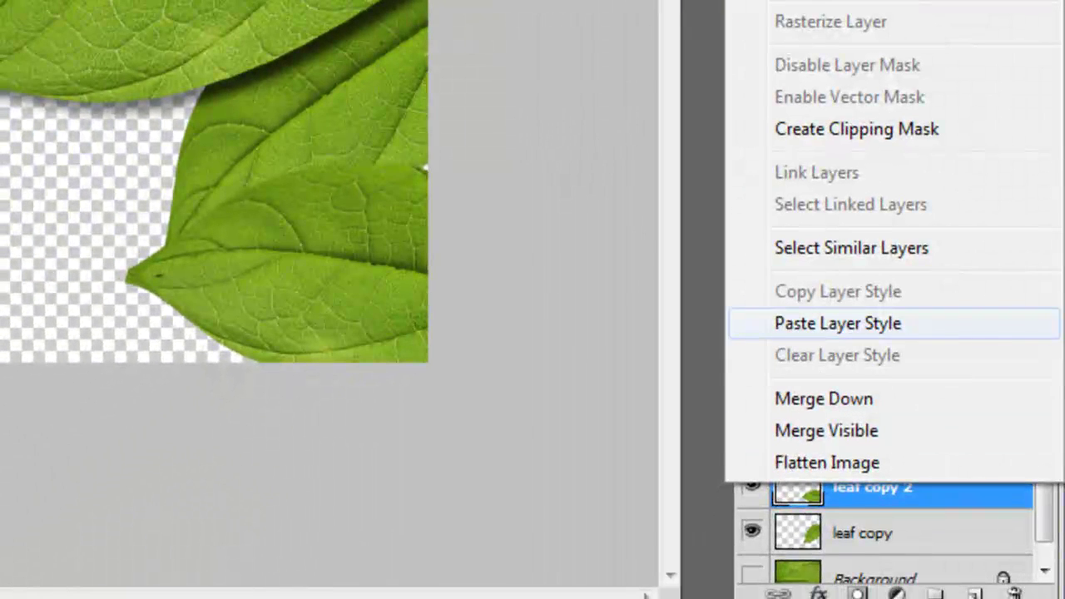
click(817, 380)
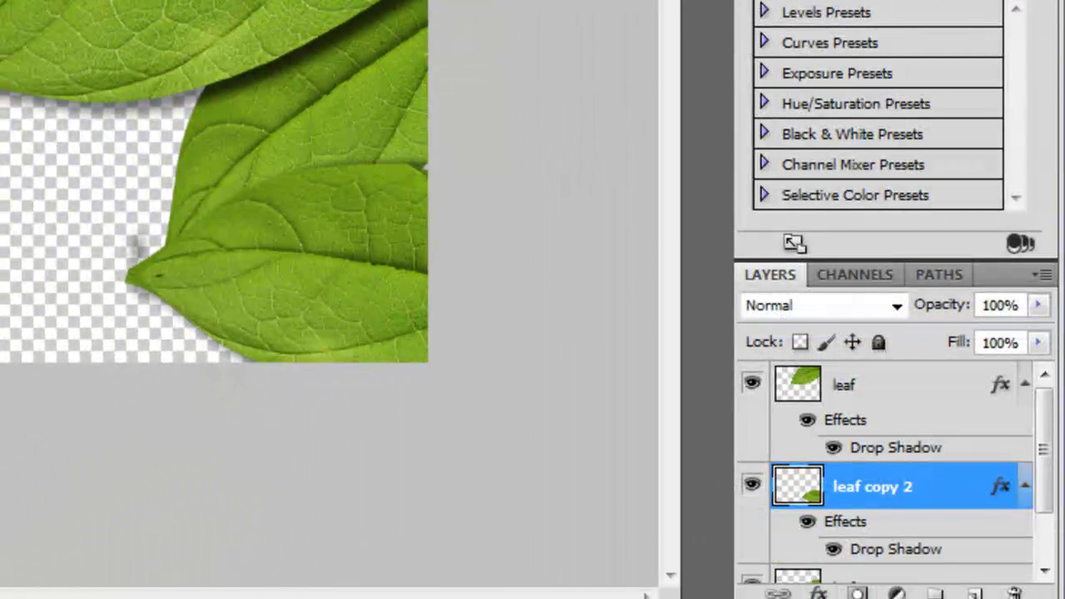
scroll(886, 466, down, 2)
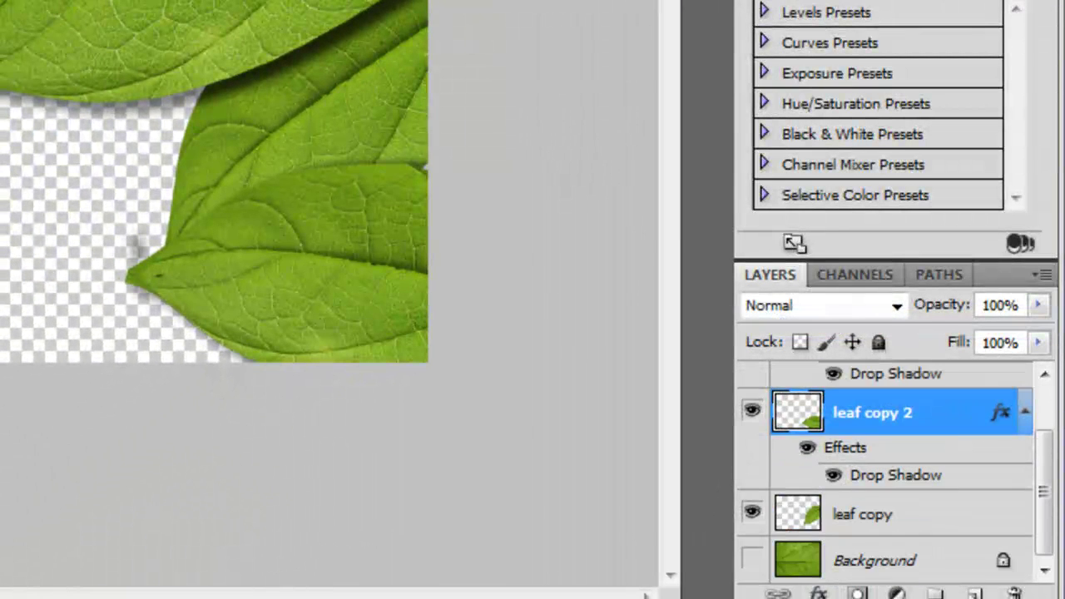
right_click(862, 515)
click(832, 347)
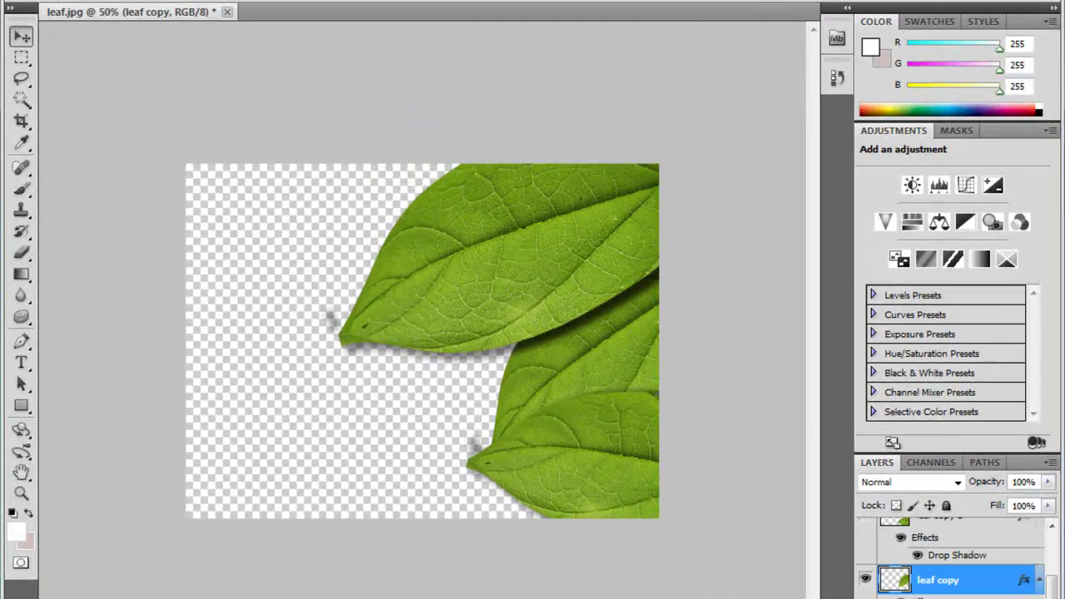
Add a new layer directly above Background and open the Gradient tool's gradient for editing
click(938, 598)
click(1016, 598)
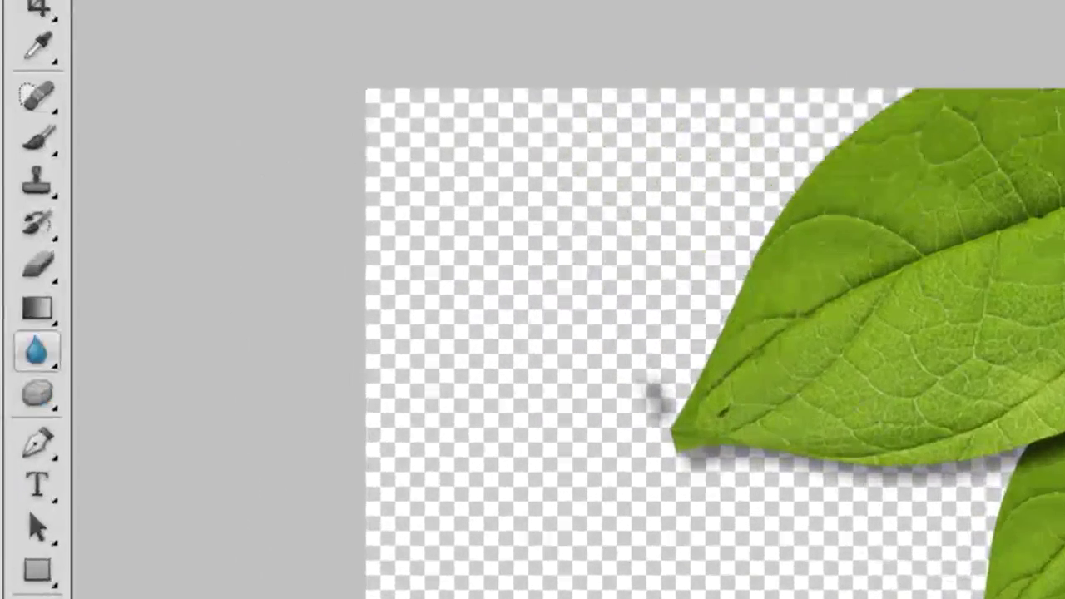
click(22, 275)
click(213, 311)
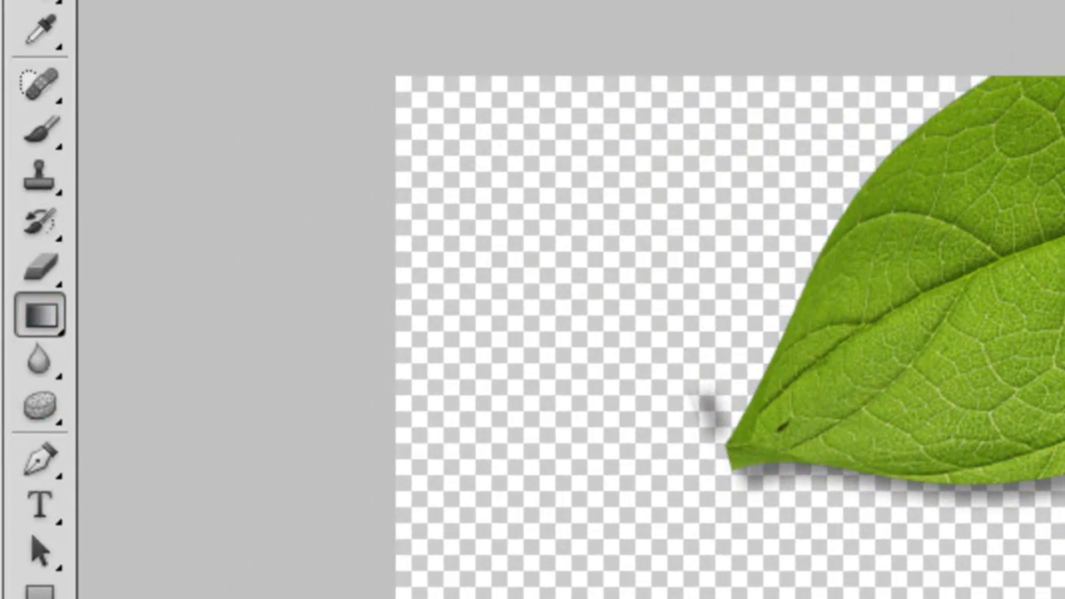
click(191, 0)
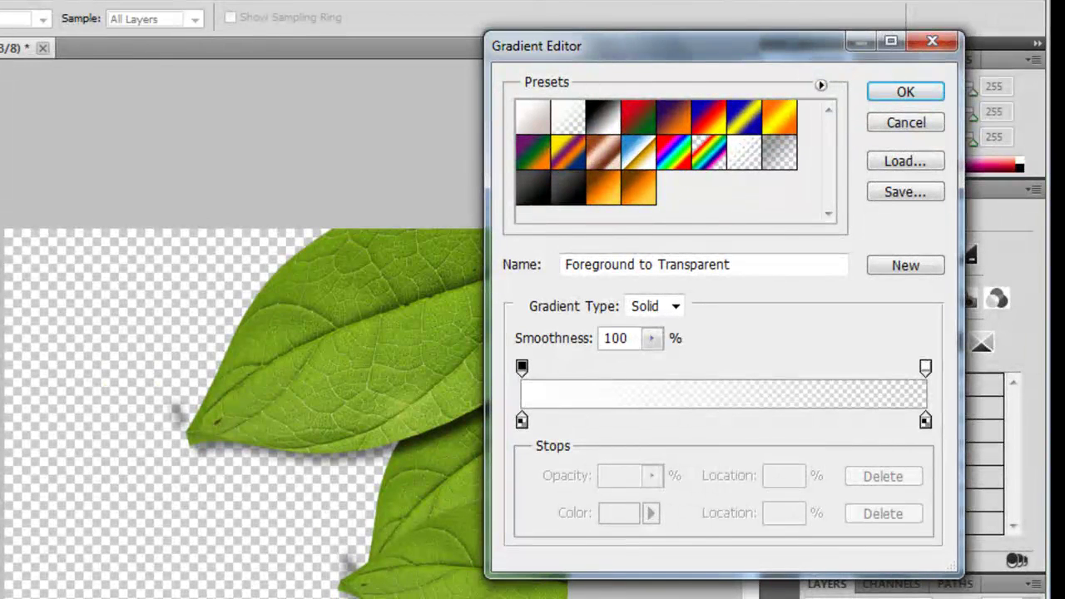
Save Foreground to Transparent as a new gradient preset, then colour the gradient's start stop 61001b and its end stop vivid crimson
click(906, 265)
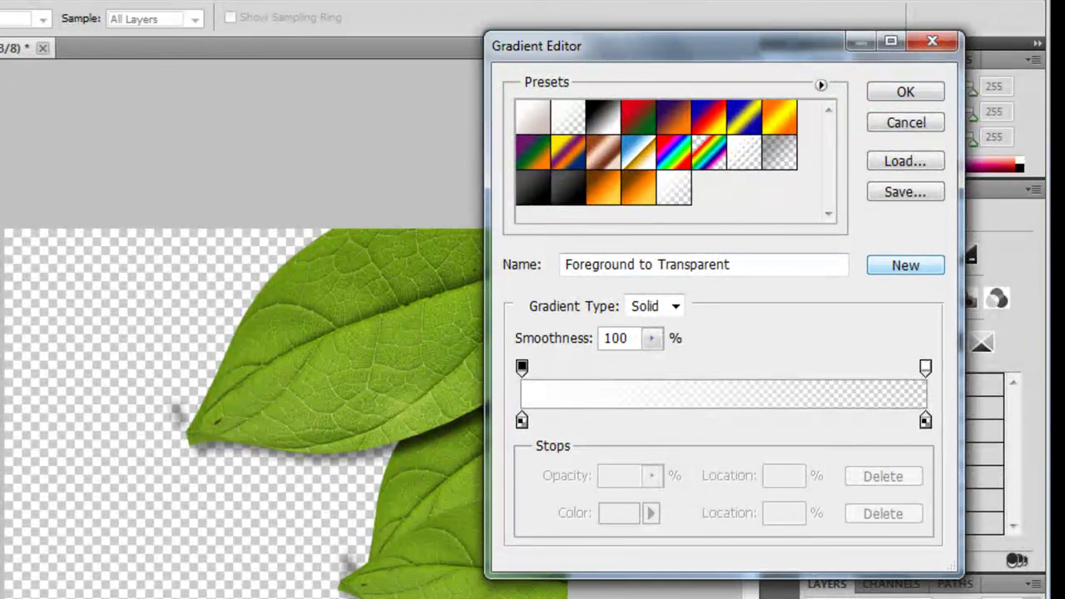
click(522, 421)
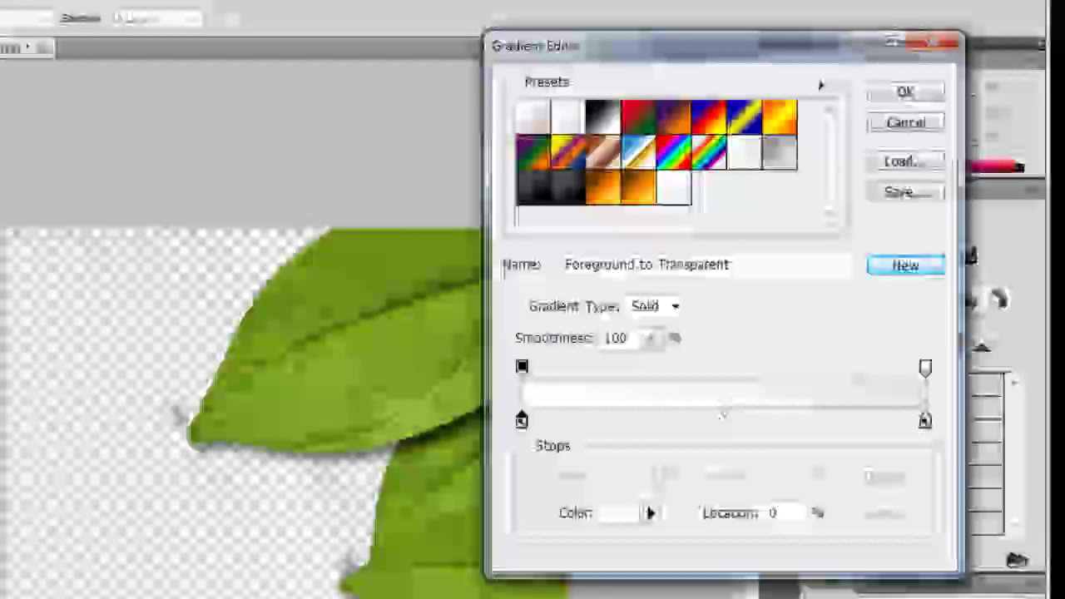
click(620, 514)
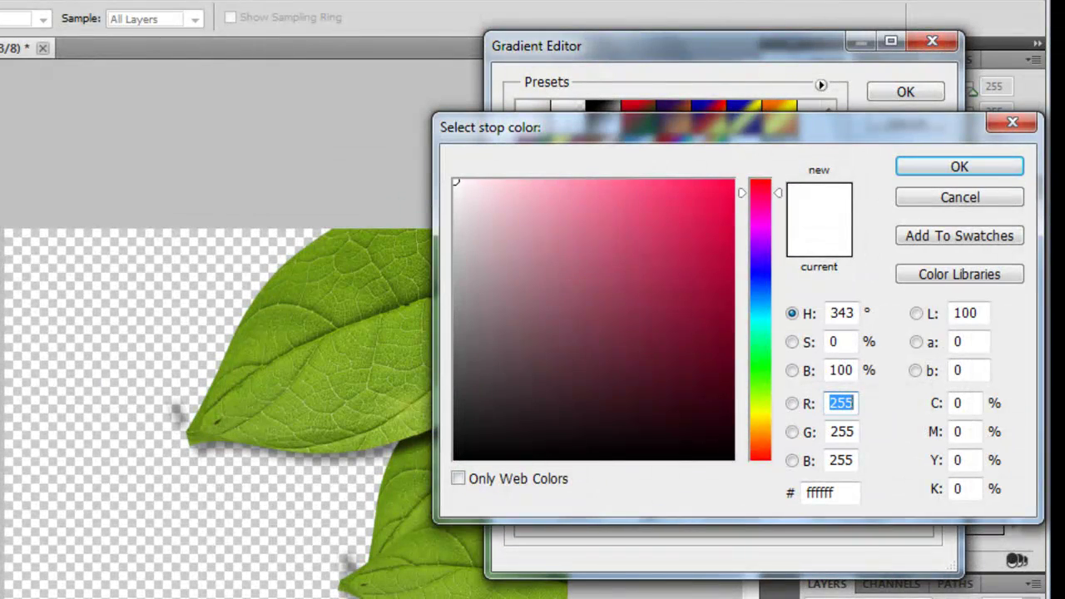
click(732, 354)
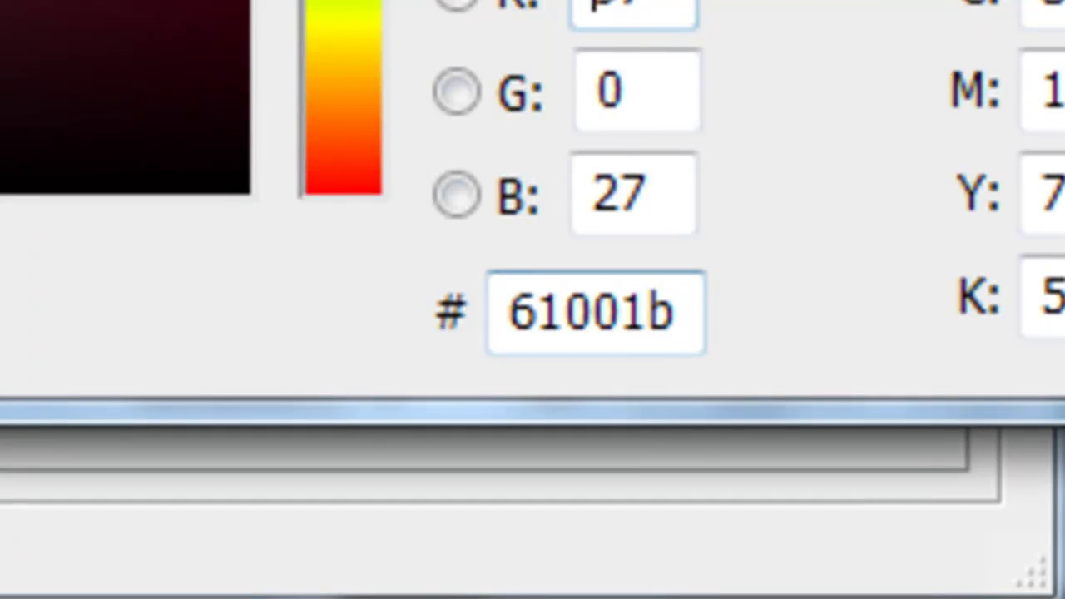
key(Return)
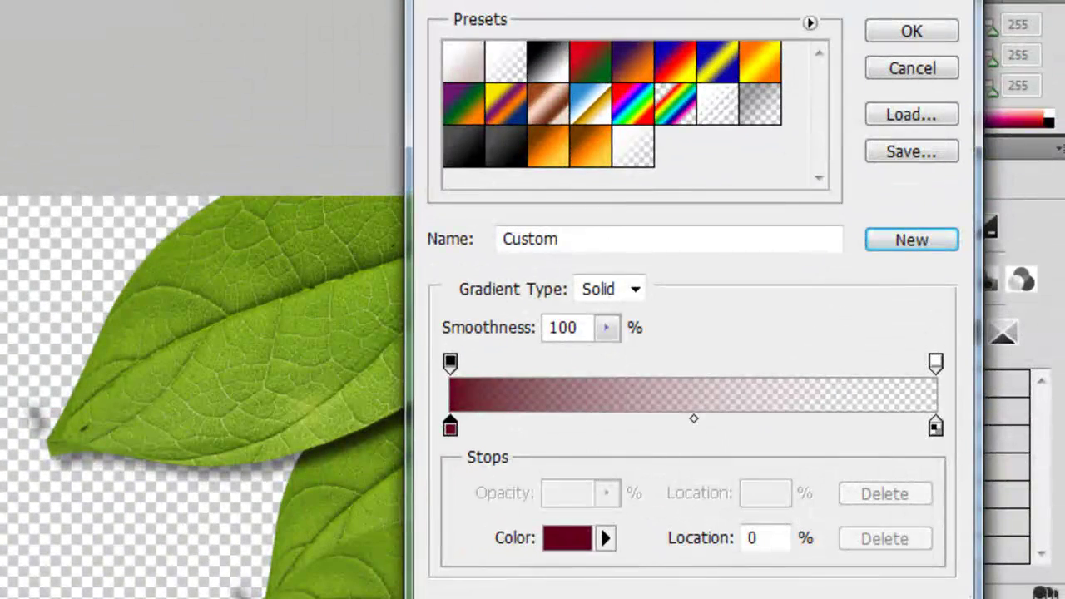
double_click(936, 427)
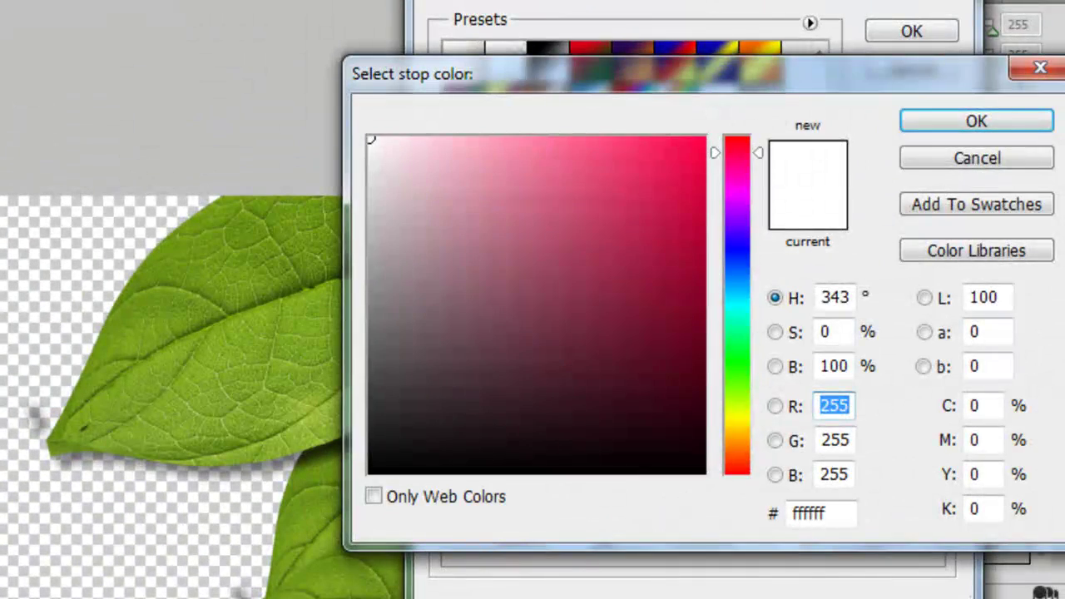
drag(692, 183, 699, 184)
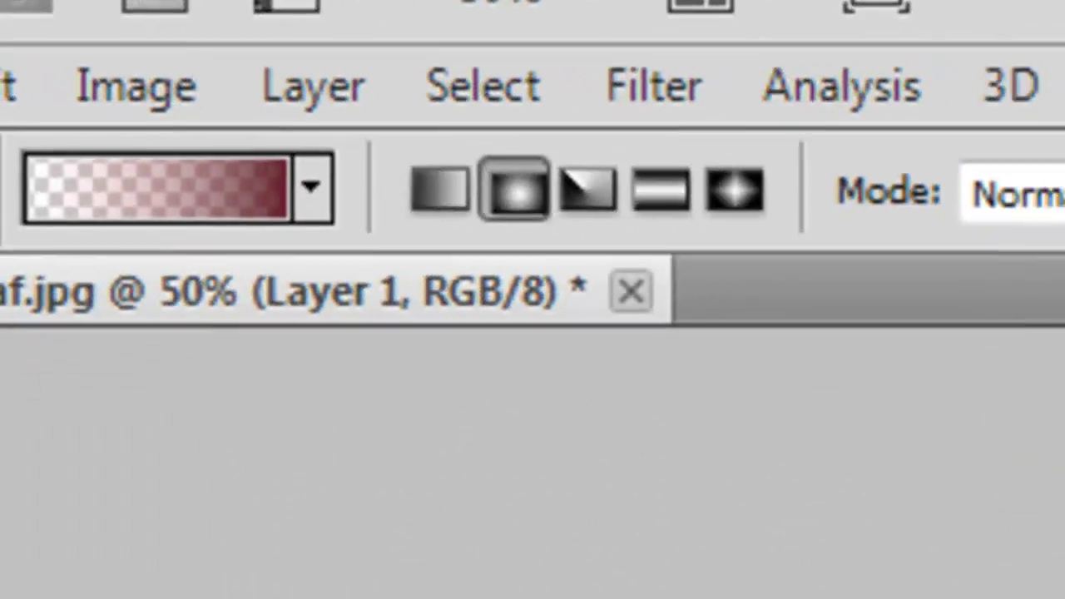
Draw a reversed radial gradient on Layer 1, clear near the canvas's top centre and dark red toward the lower corners
drag(403, 221, 404, 499)
drag(474, 597, 328, 510)
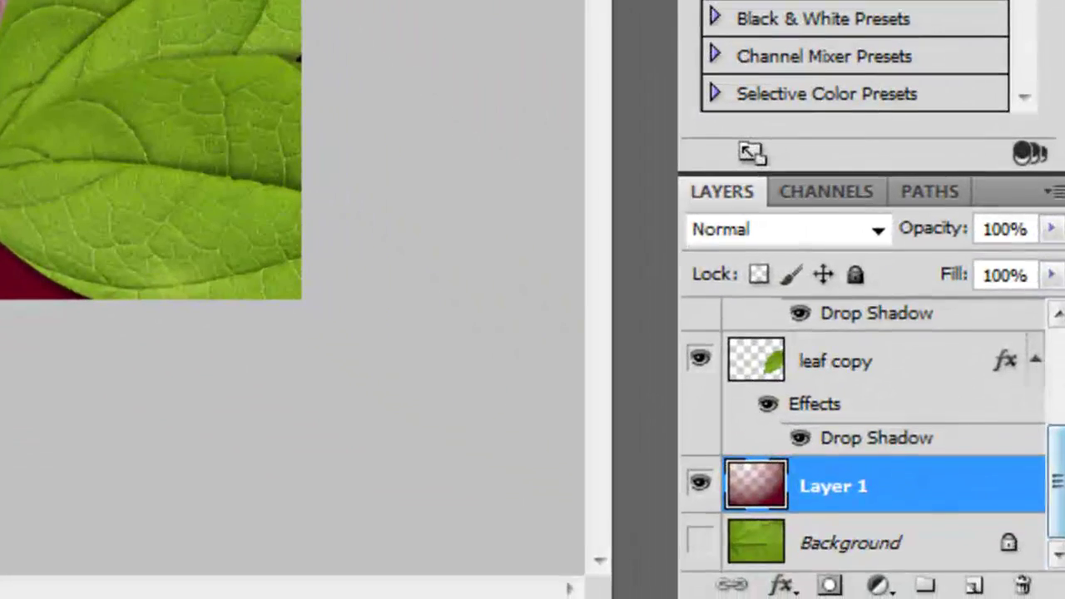
Add a new layer between Layer 1 and Background and fill it with white
click(850, 543)
click(973, 586)
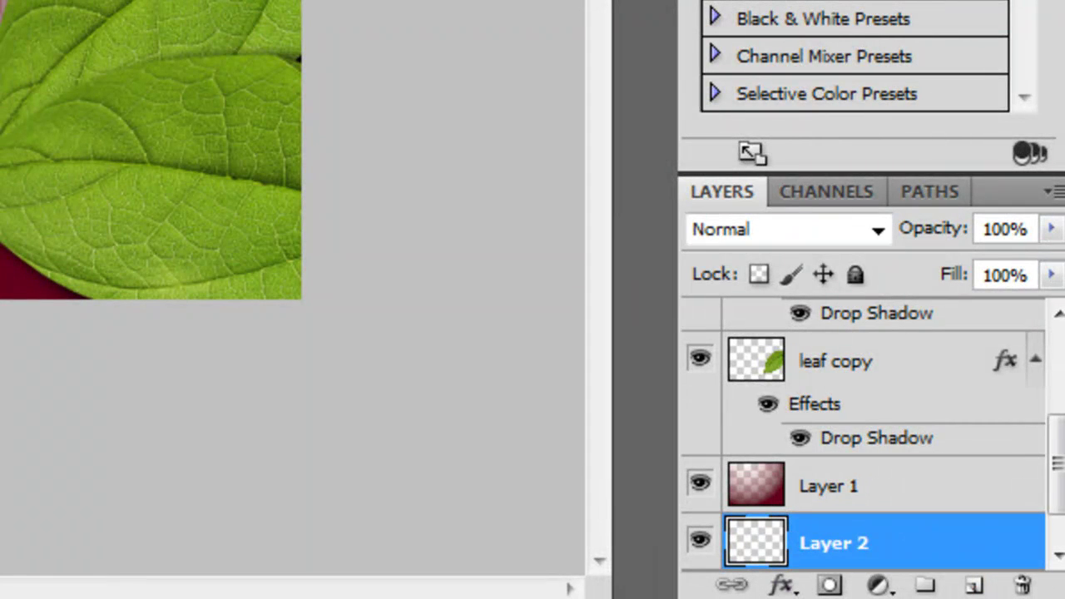
key(ctrl+BackSpace)
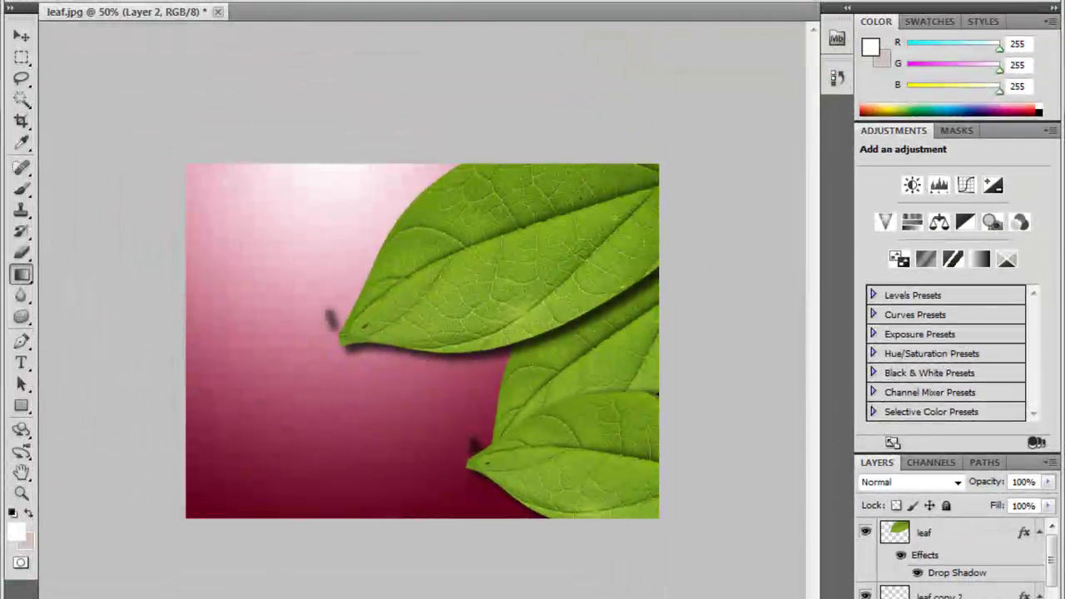
Erase the stray shadow specks beside the leaf tips on the leaf and leaf copy 2 layers
key(e)
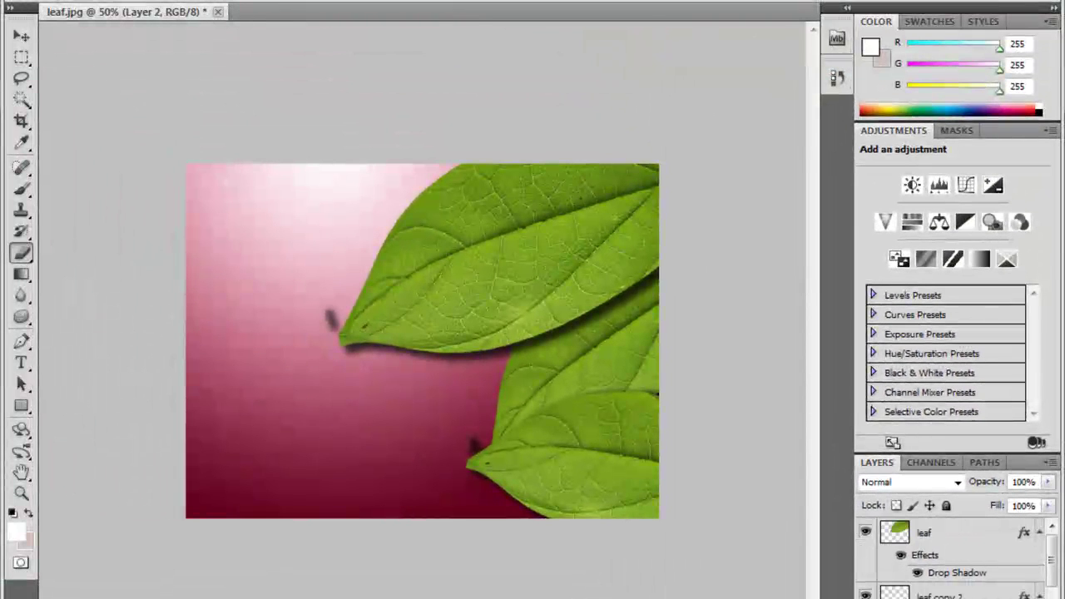
click(925, 533)
click(331, 319)
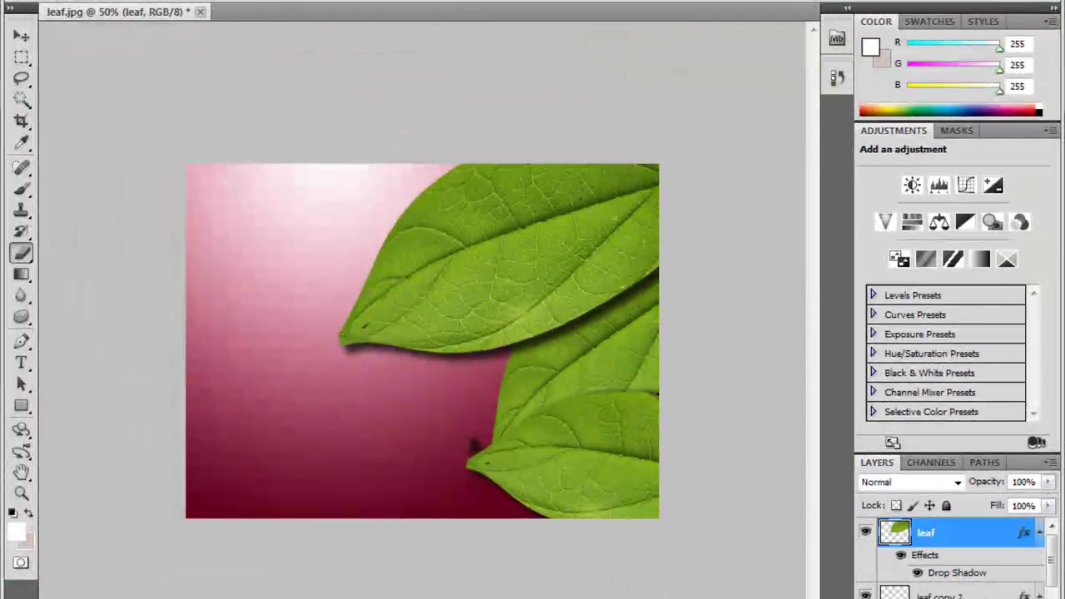
click(940, 595)
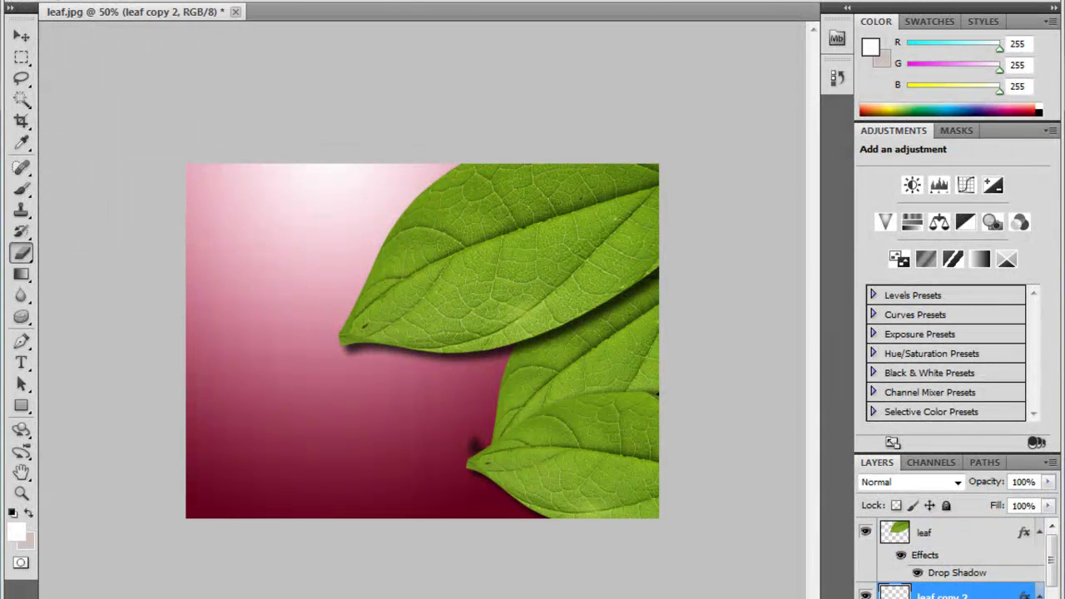
scroll(949, 574, down, 1)
key(alt+bracketleft)
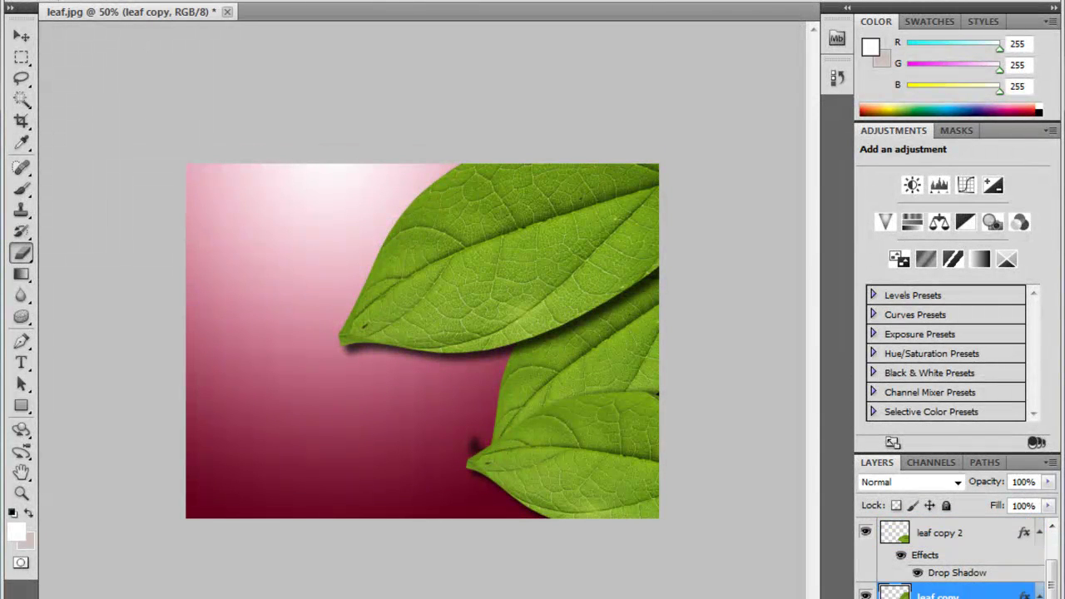
key(alt+bracketright)
click(474, 446)
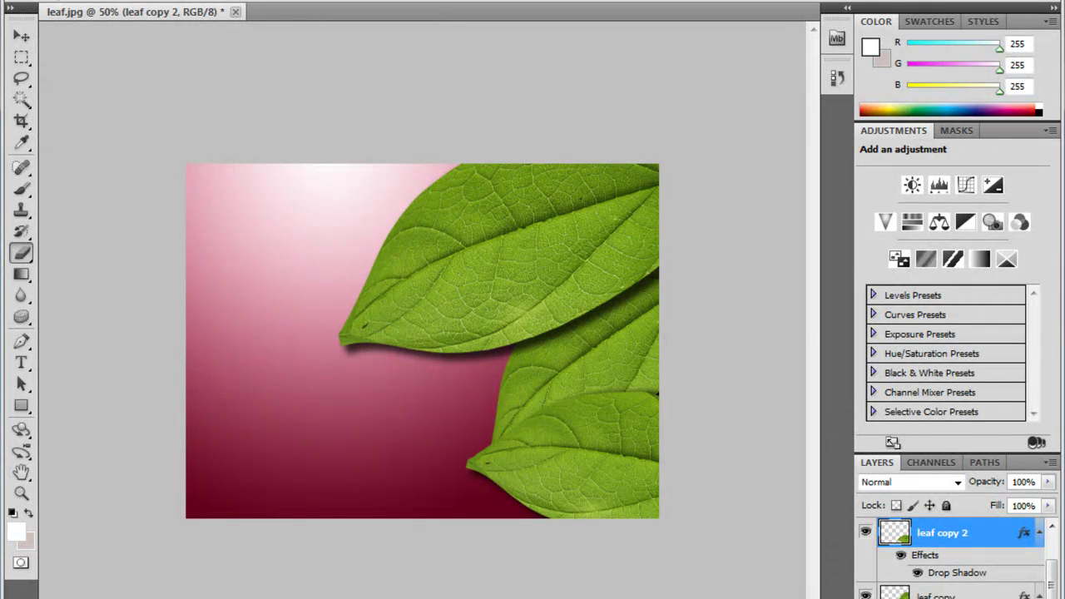
Darken the upper half of the lowest leaf on the leaf copy 2 layer with the Burn tool
click(22, 317)
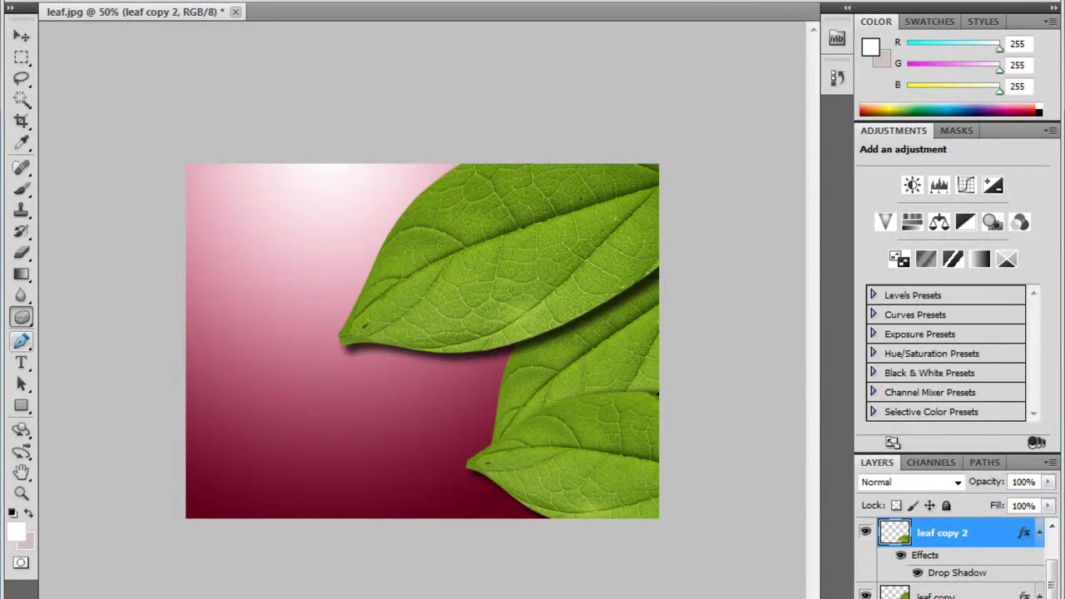
click(21, 317)
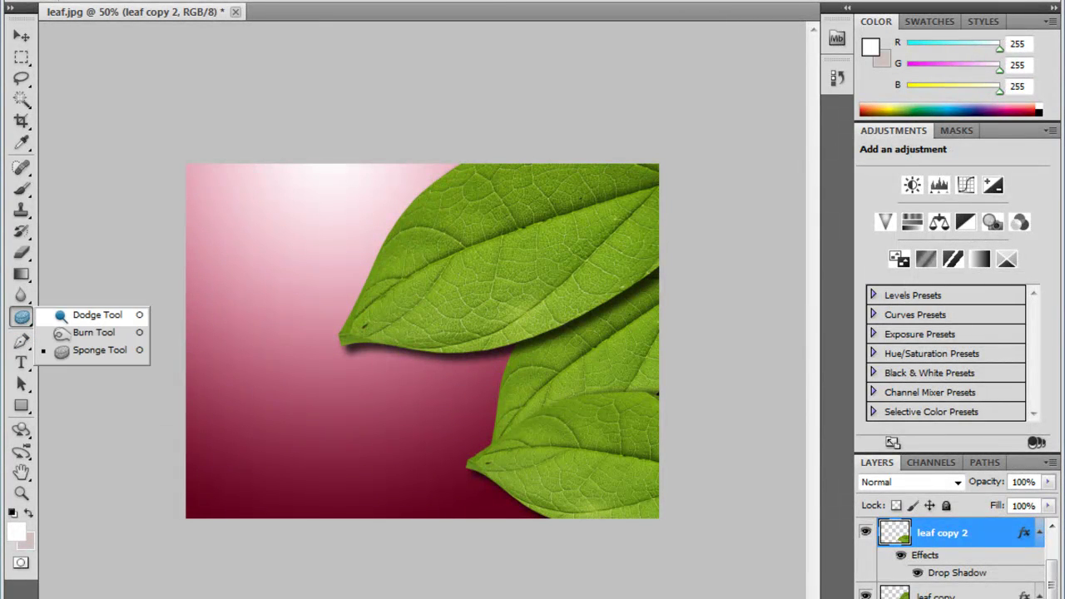
click(92, 314)
click(22, 317)
click(83, 350)
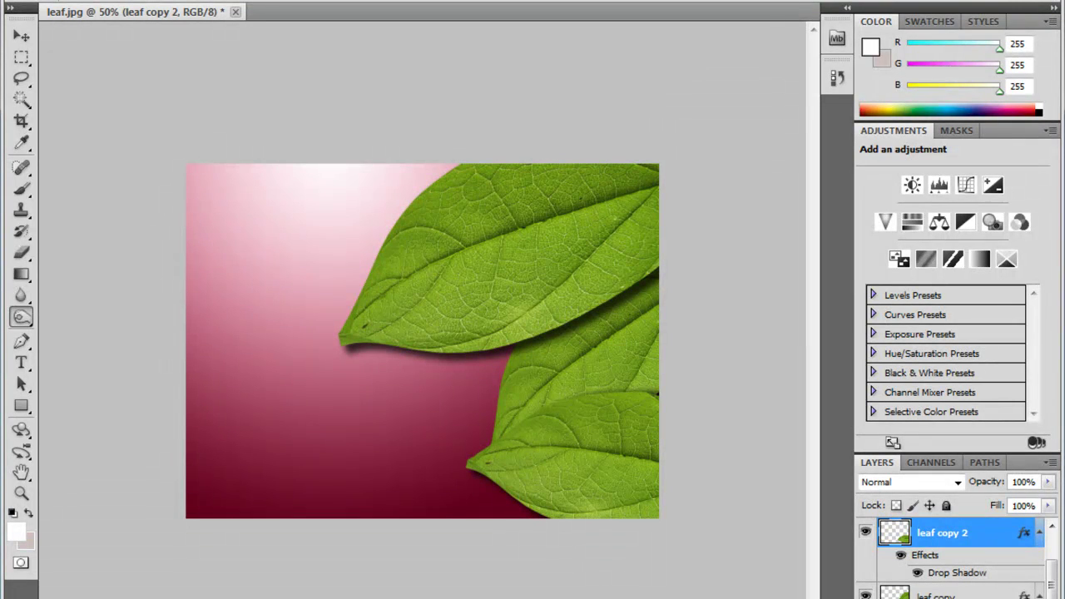
drag(559, 423, 628, 426)
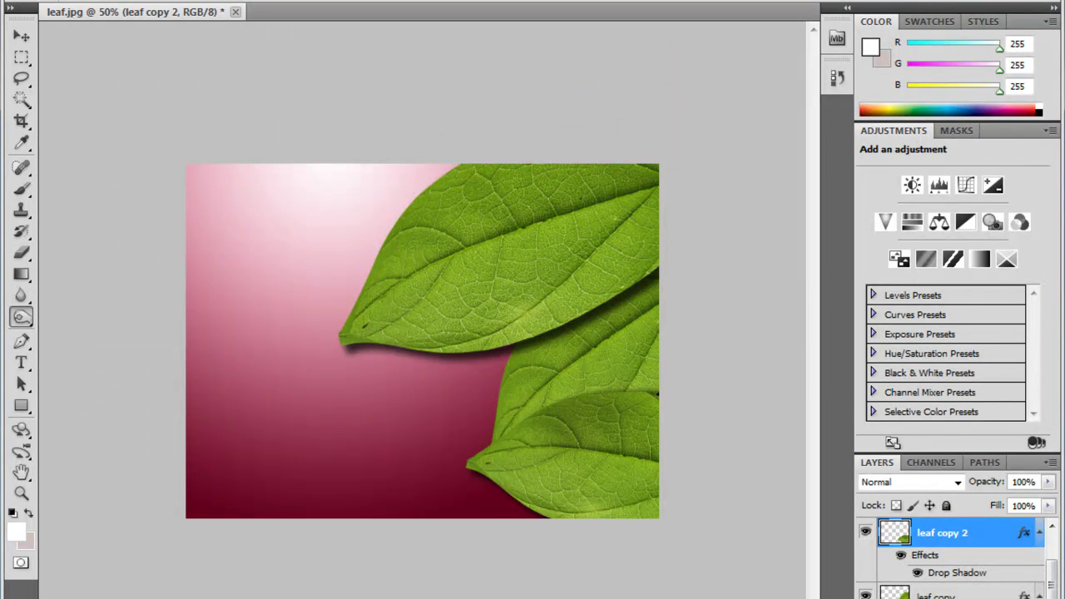
Burn the upper half of the large top leaf on the leaf layer, from its tip along the outer edge
scroll(949, 549, up, 2)
click(949, 532)
drag(473, 193, 363, 314)
drag(408, 220, 507, 185)
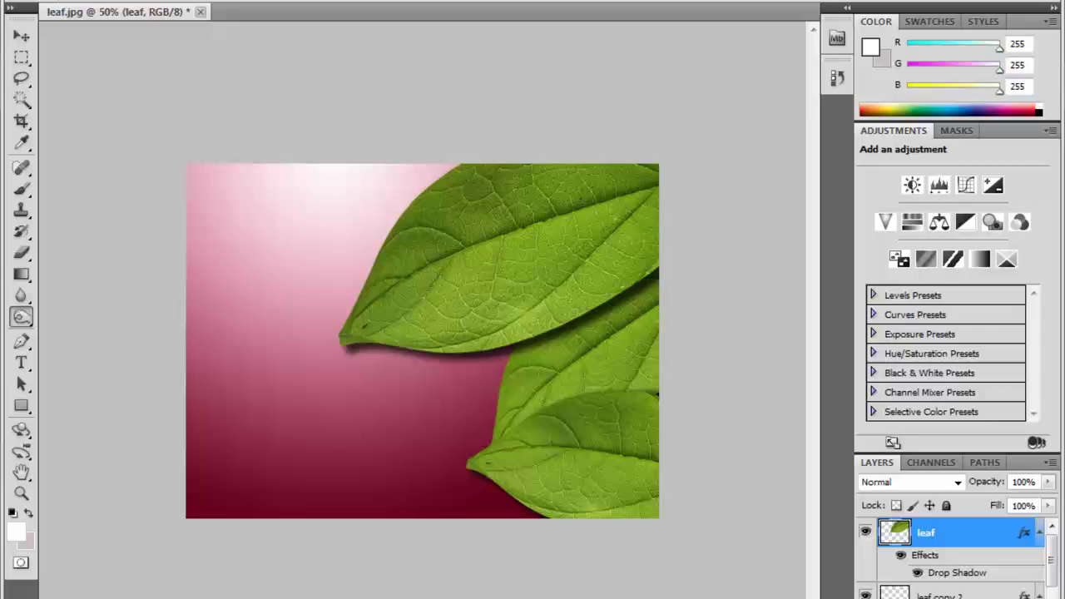
Burn the upper edge of the leaf copy 2 leaf further and darken the upper part of the leaf copy layer's middle leaf
click(942, 595)
drag(639, 401, 552, 419)
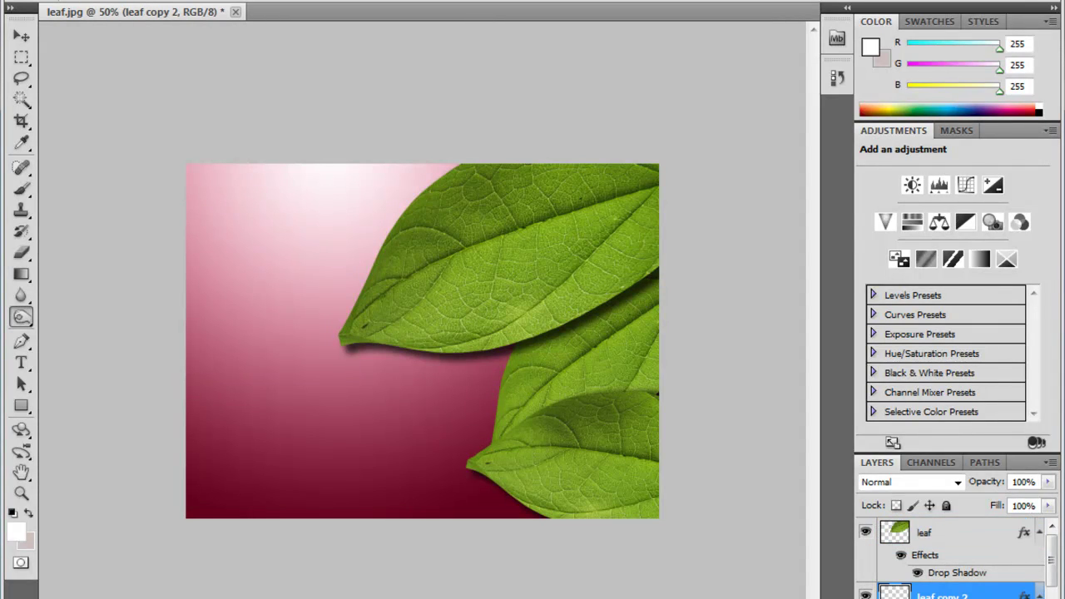
scroll(953, 562, down, 3)
click(937, 533)
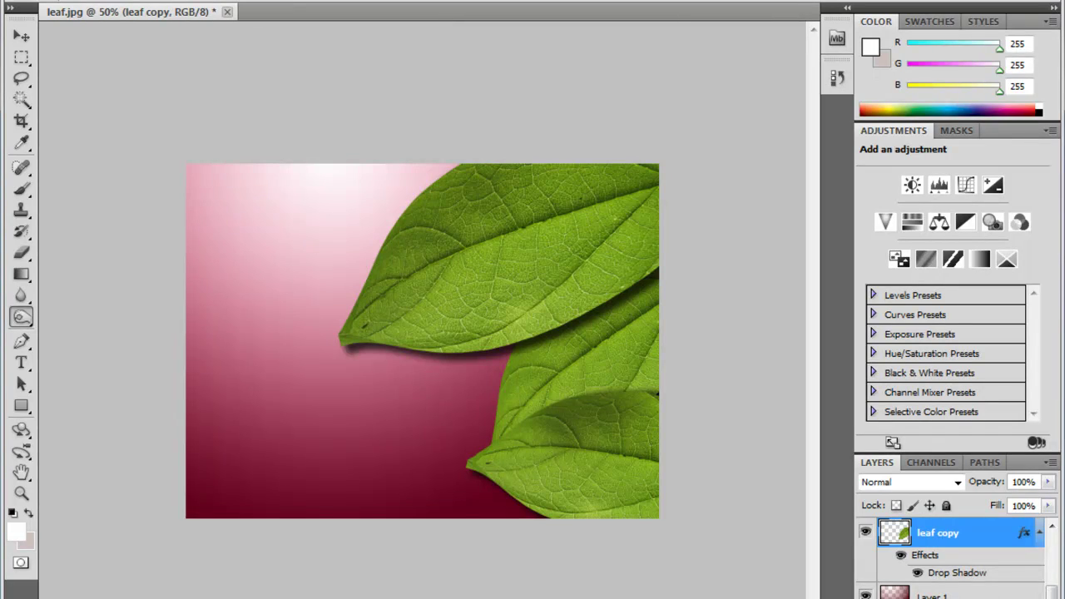
mouse_move(522, 361)
mouse_down()
mouse_move(612, 323)
mouse_move(533, 383)
mouse_up()
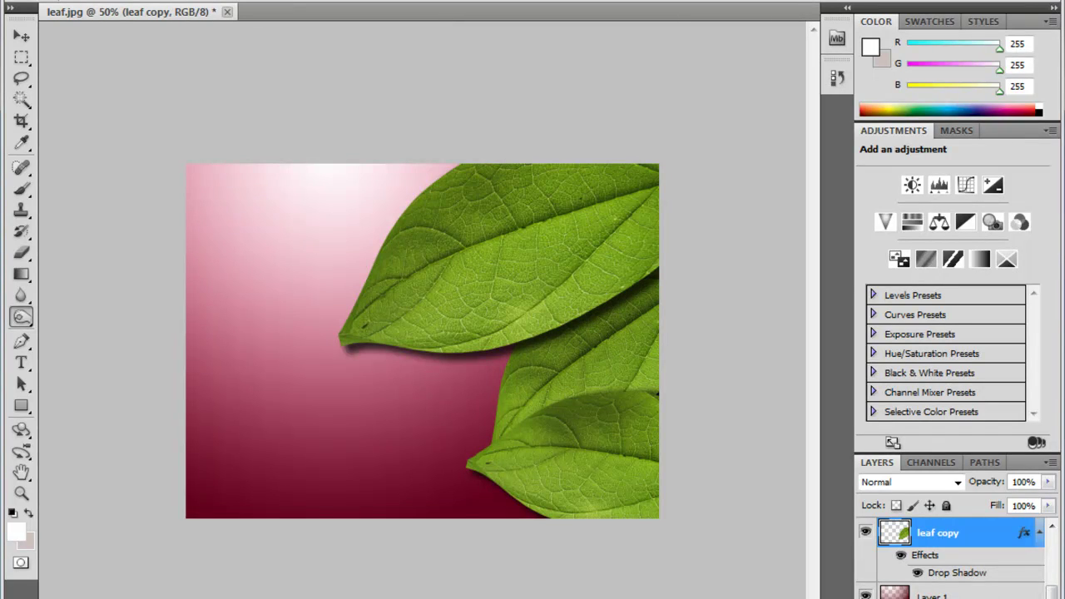